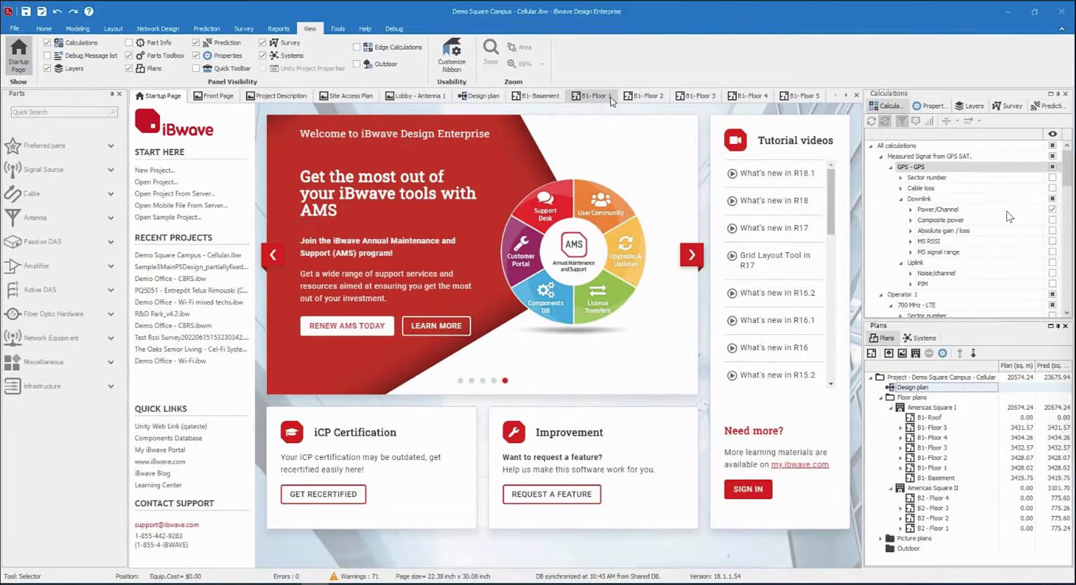
# - View the B1-Floor 1 and B1-Floor 2 plans, and export the project to Documents as Demo Square Campus - Cellular.ibwc in Collection format 12.0 - Latest
pyautogui.click(611, 98)
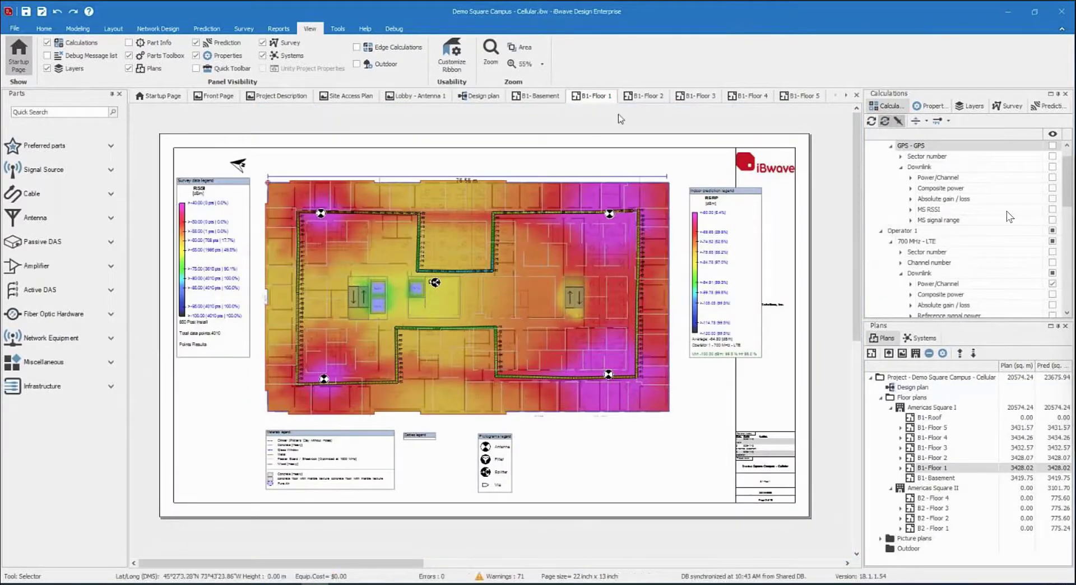
pyautogui.click(643, 96)
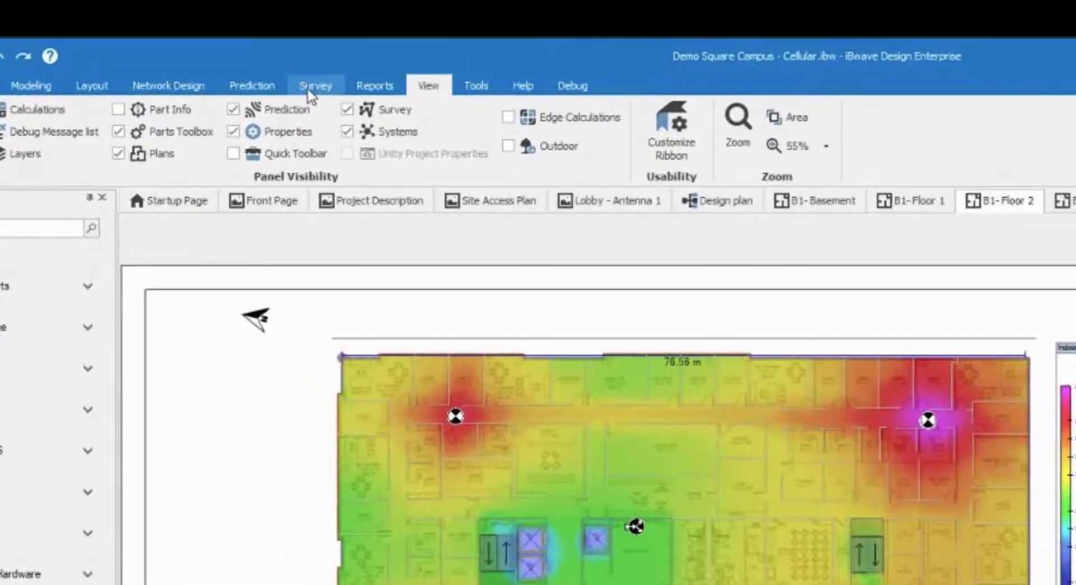
pyautogui.click(312, 87)
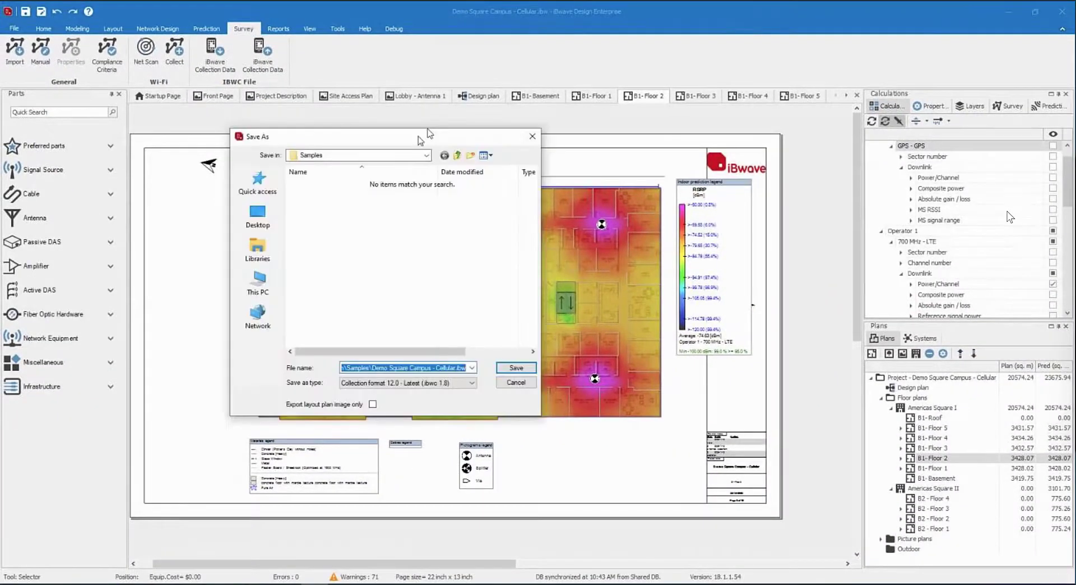
pyautogui.moveTo(427, 130); pyautogui.dragTo(523, 90)
pyautogui.moveTo(631, 375); pyautogui.dragTo(734, 409)
pyautogui.click(650, 379)
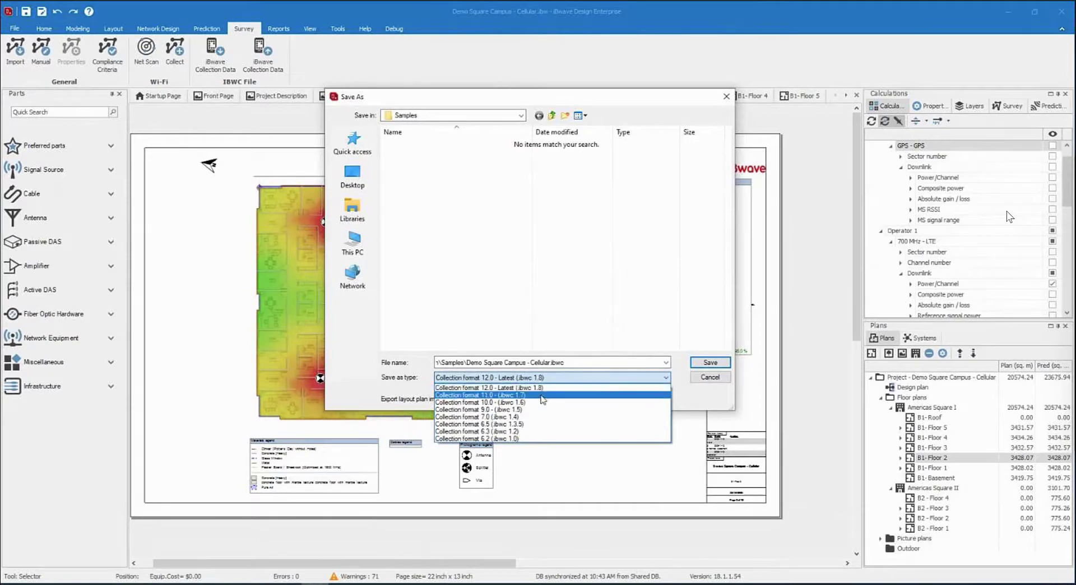
pyautogui.click(582, 386)
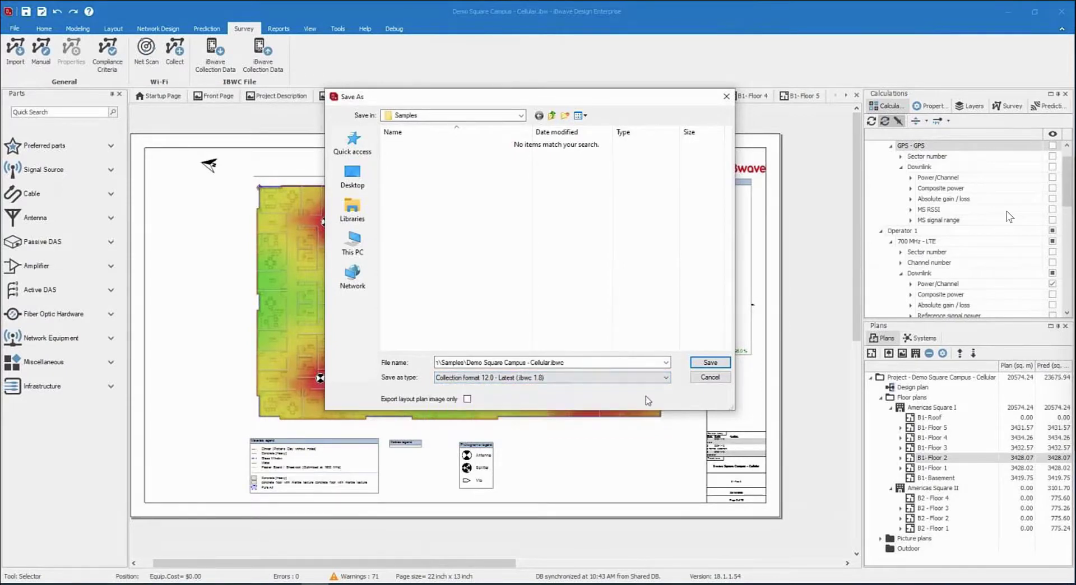
pyautogui.click(702, 364)
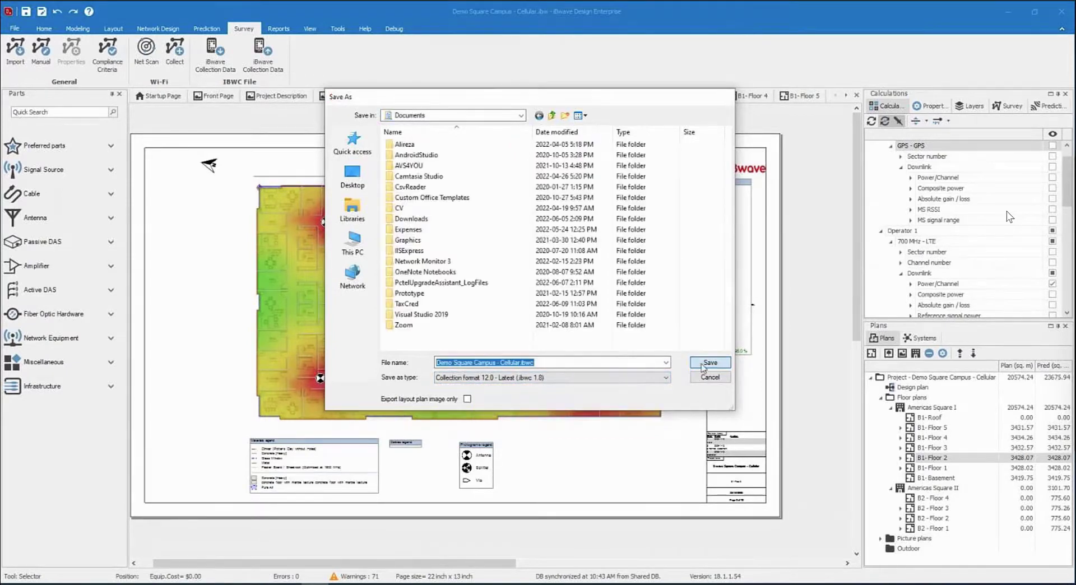
pyautogui.click(709, 363)
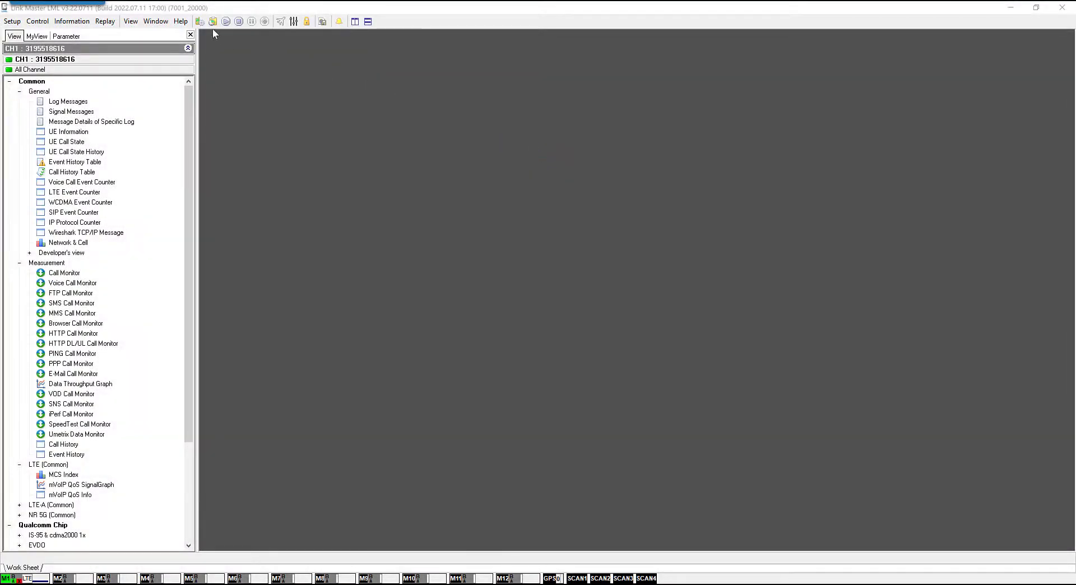
# - In Link Master LML, open the plan configuration and enable In-Building with the Click Position at Real-Time (Multi Floor) input method
pyautogui.click(212, 22)
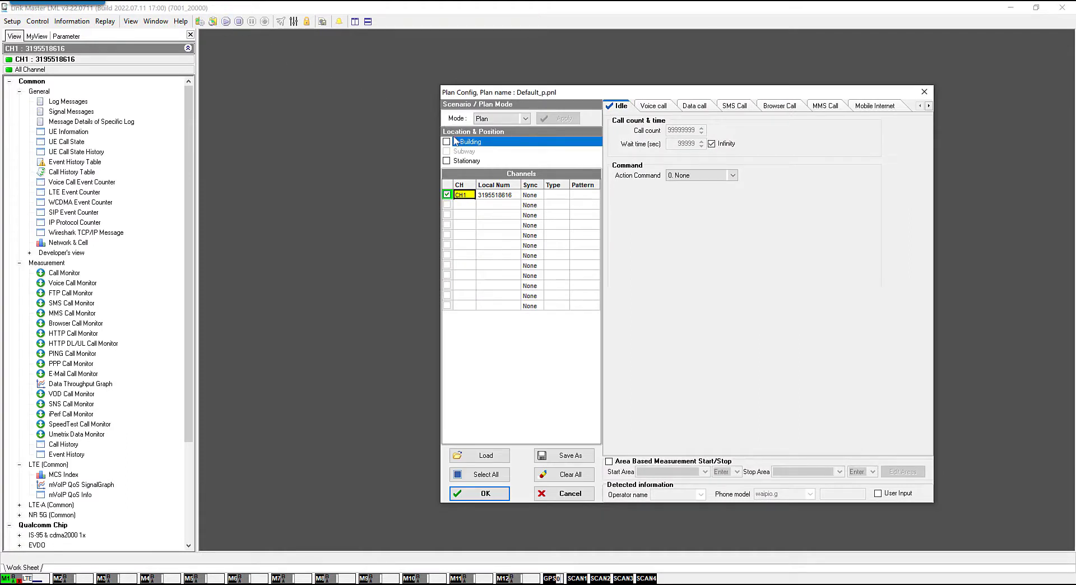
pyautogui.click(447, 143)
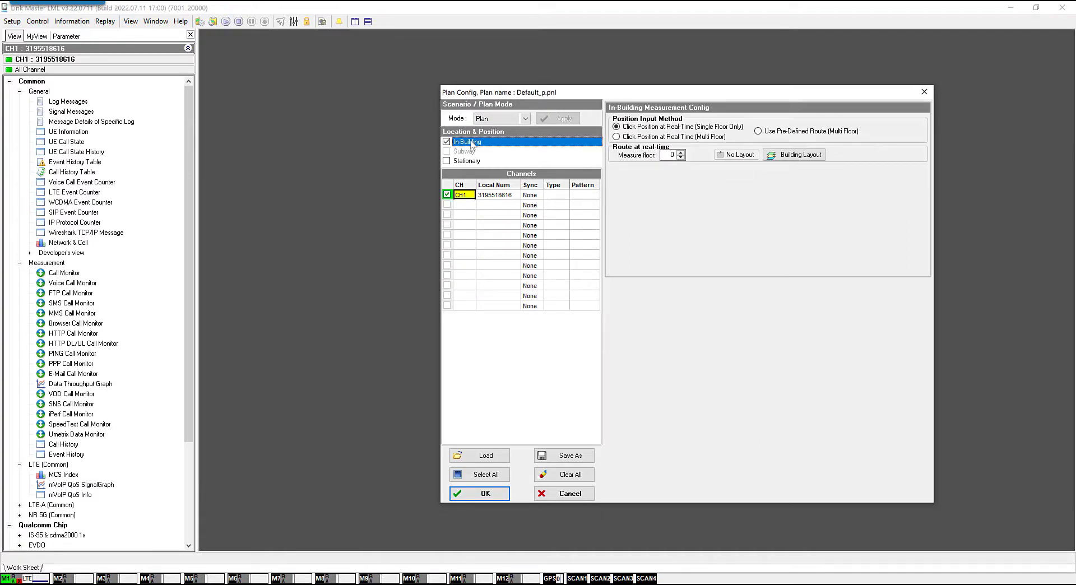
pyautogui.click(617, 136)
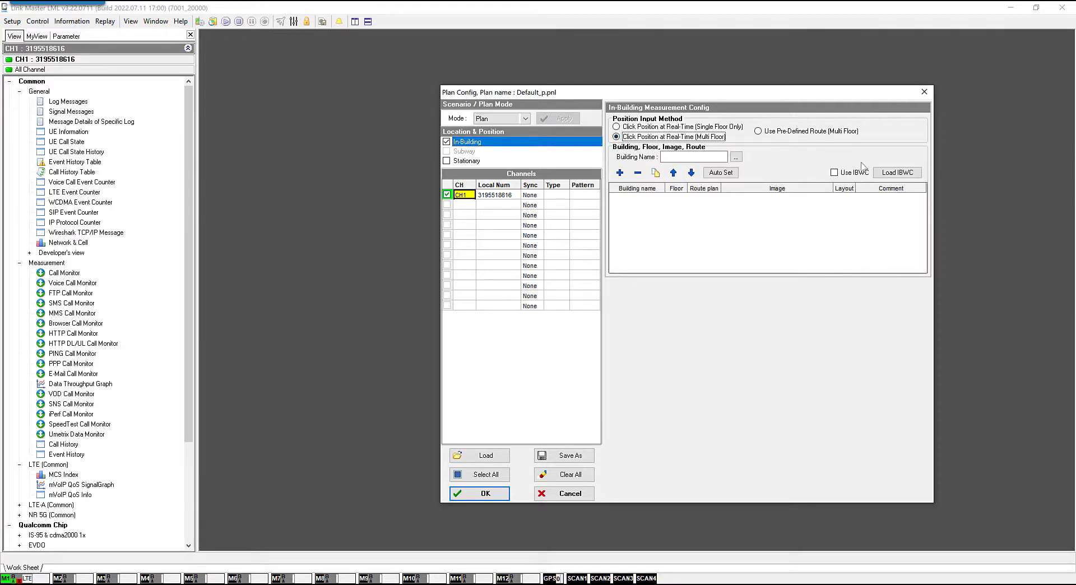
# - Import both buildings, Americas Square I and Americas Square II, from Demo Square Campus - Cellular base.ibwc into the measurement plan
pyautogui.click(896, 172)
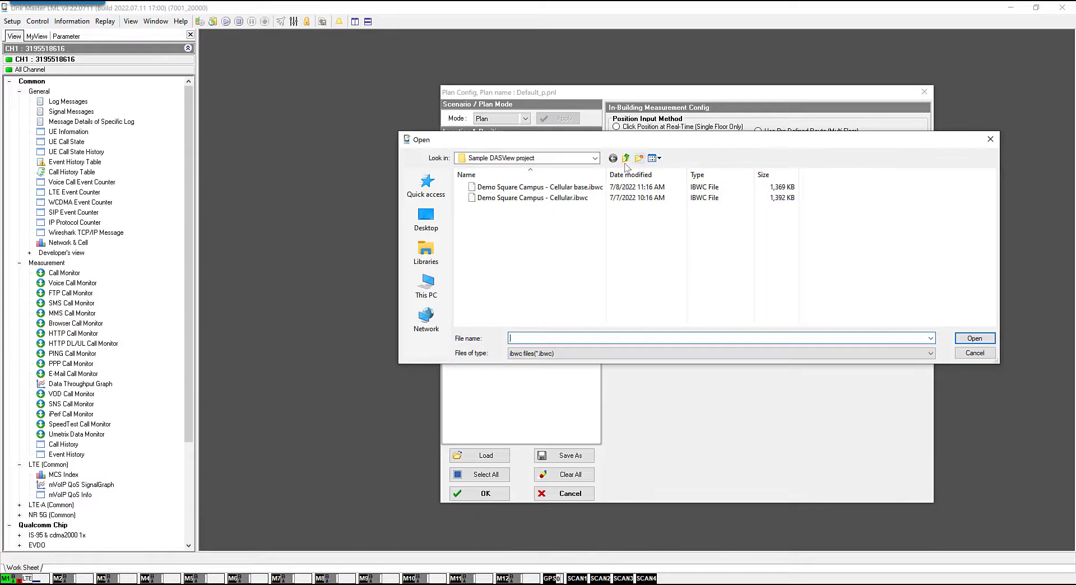
pyautogui.click(491, 188)
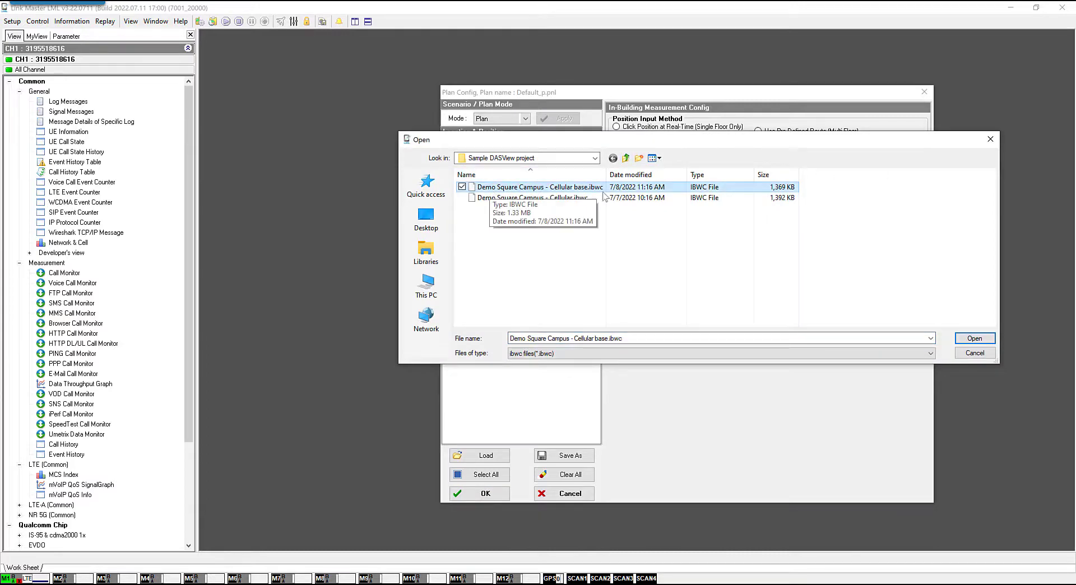
pyautogui.click(965, 340)
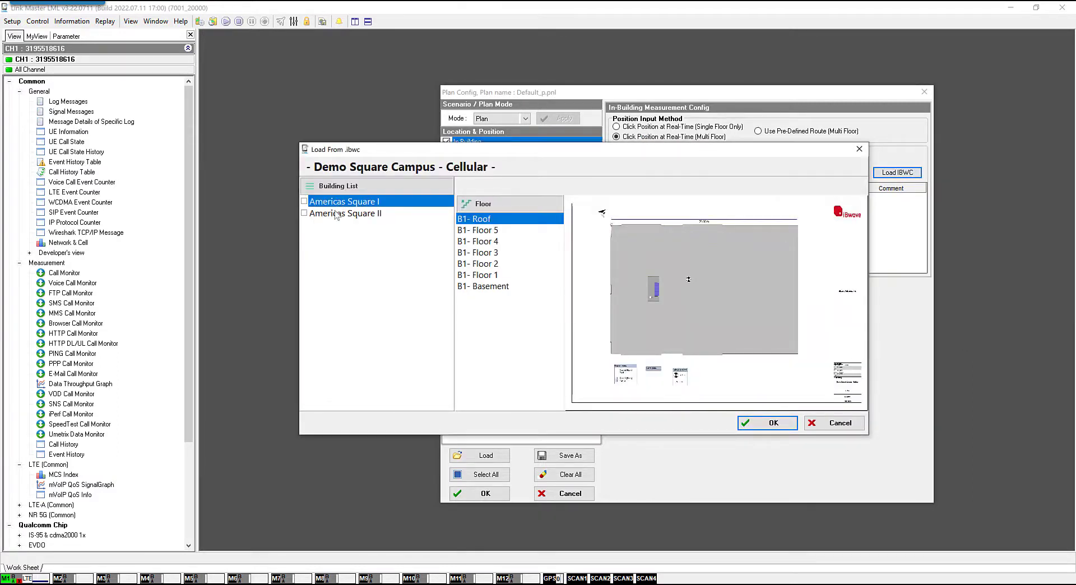
pyautogui.click(336, 215)
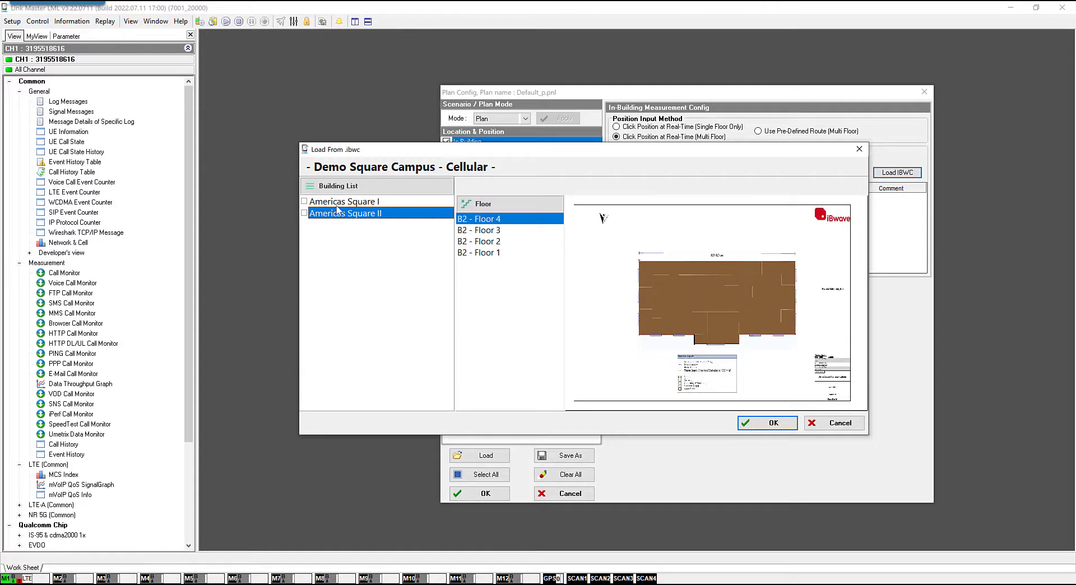
pyautogui.click(338, 205)
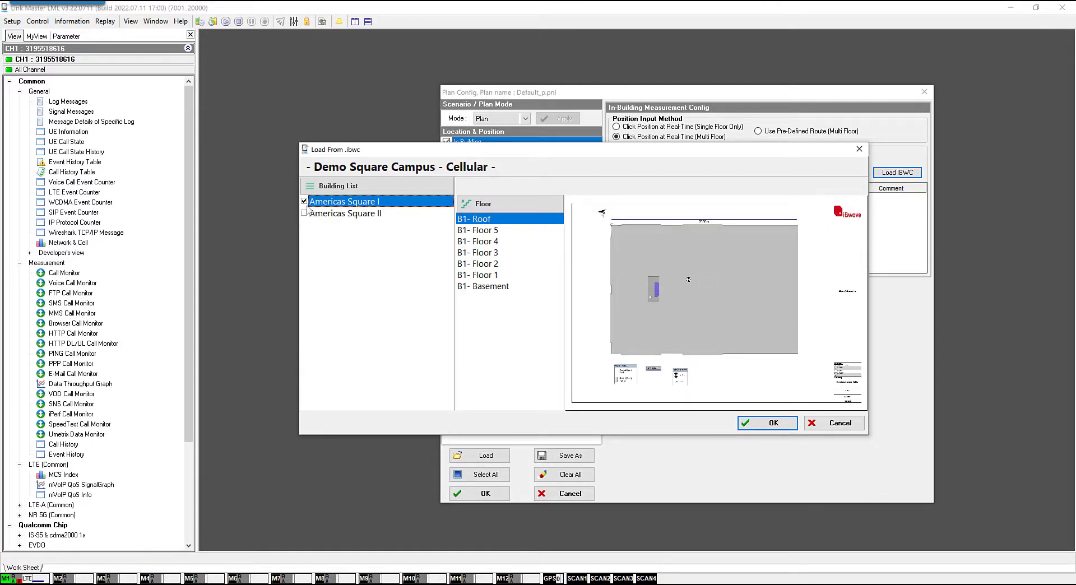
pyautogui.click(304, 214)
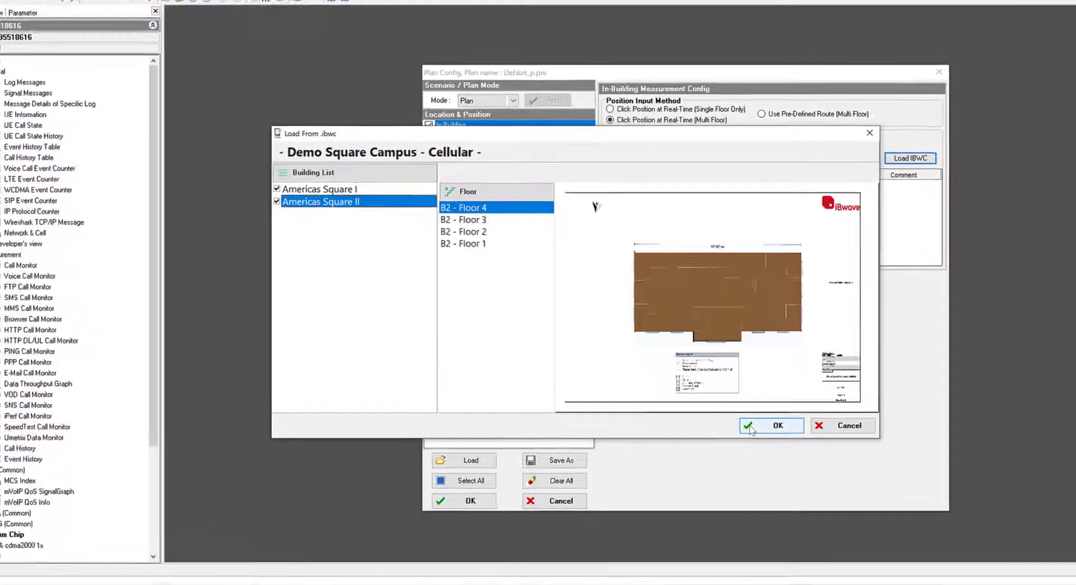
pyautogui.click(747, 425)
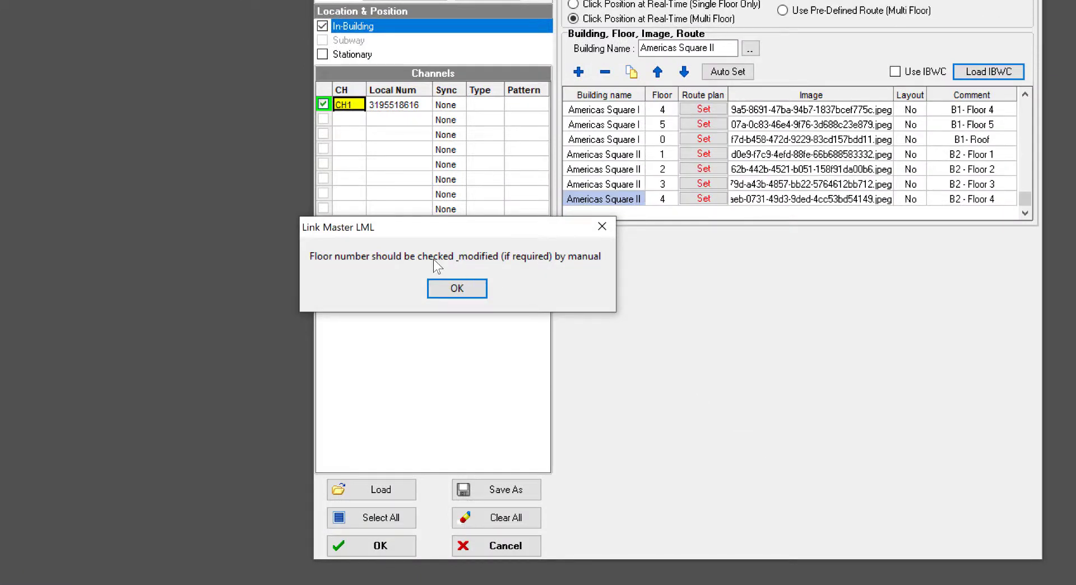
pyautogui.click(456, 287)
# - Number the imported floors automatically in order, enable Use IBWC and accept the plan configuration
pyautogui.moveTo(1022, 196); pyautogui.dragTo(1021, 185)
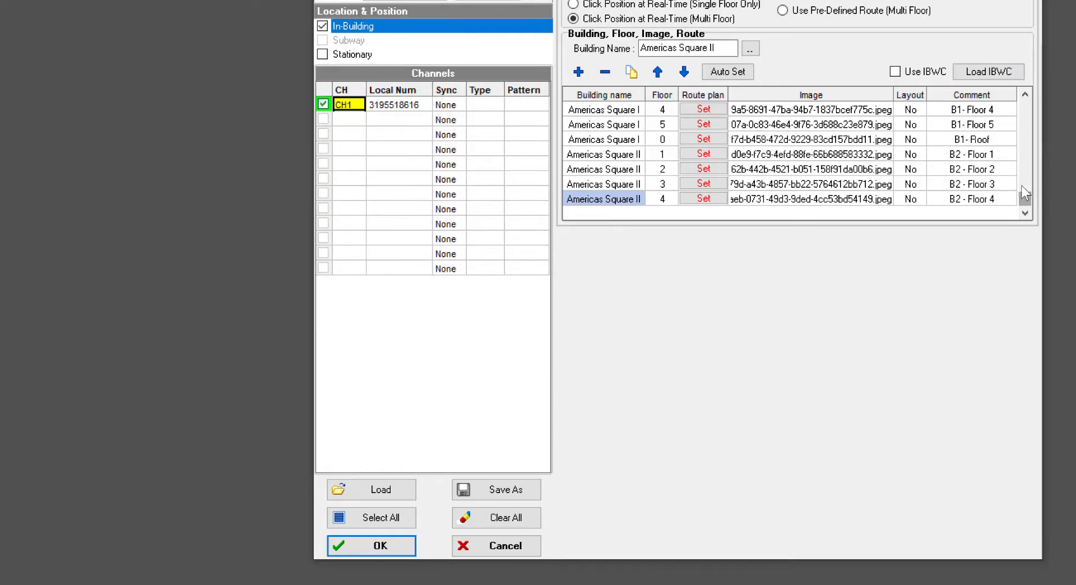
pyautogui.moveTo(1021, 128); pyautogui.dragTo(1021, 127)
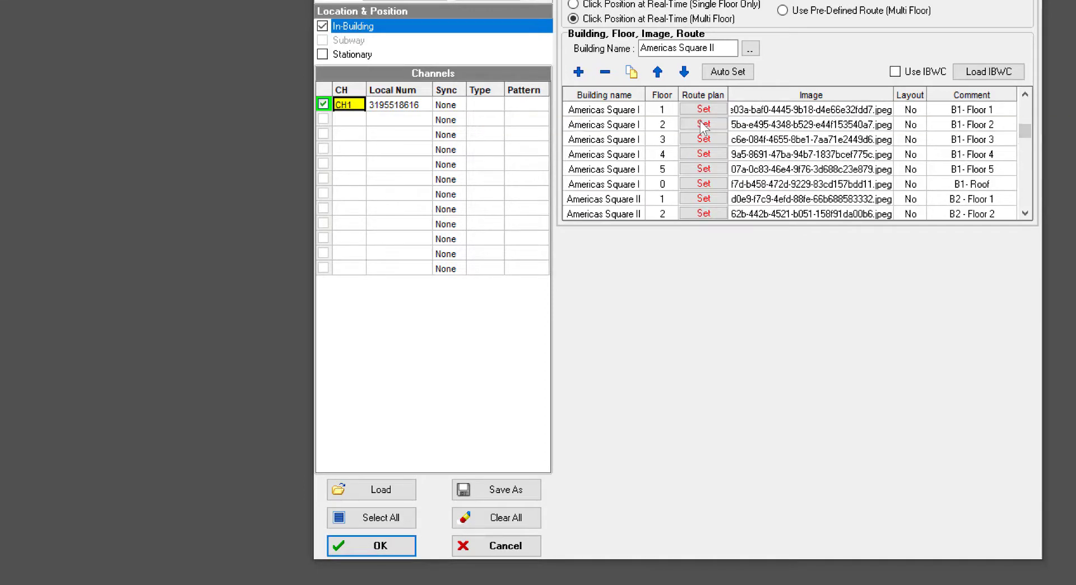
pyautogui.click(1025, 193)
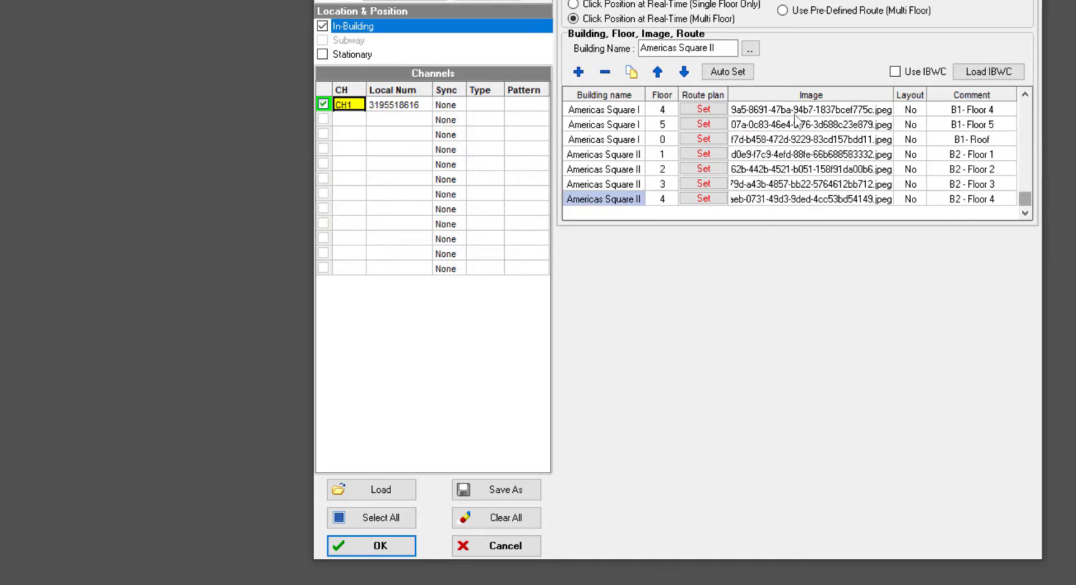
pyautogui.click(720, 73)
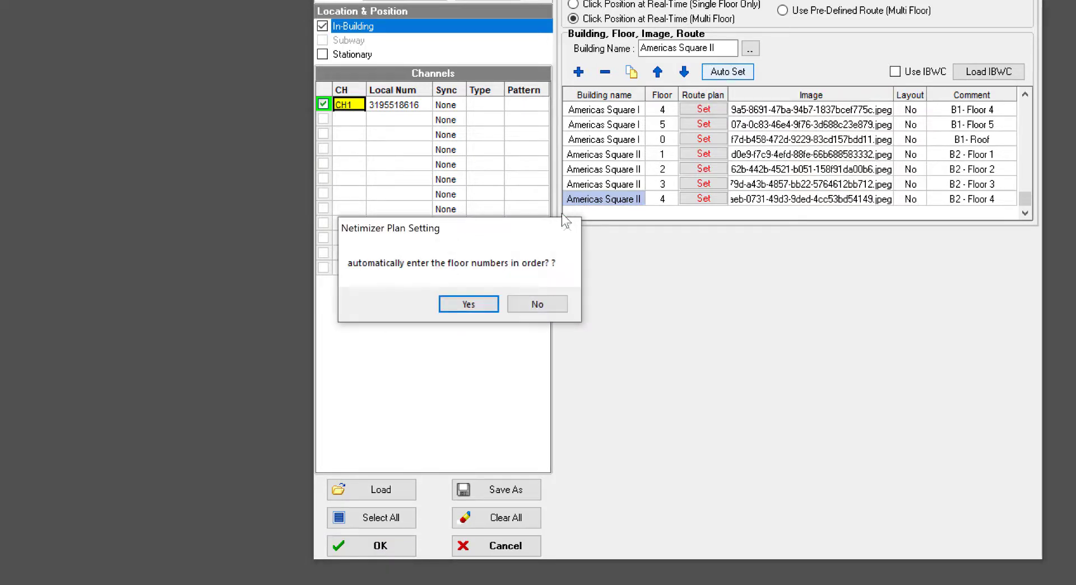
pyautogui.click(483, 304)
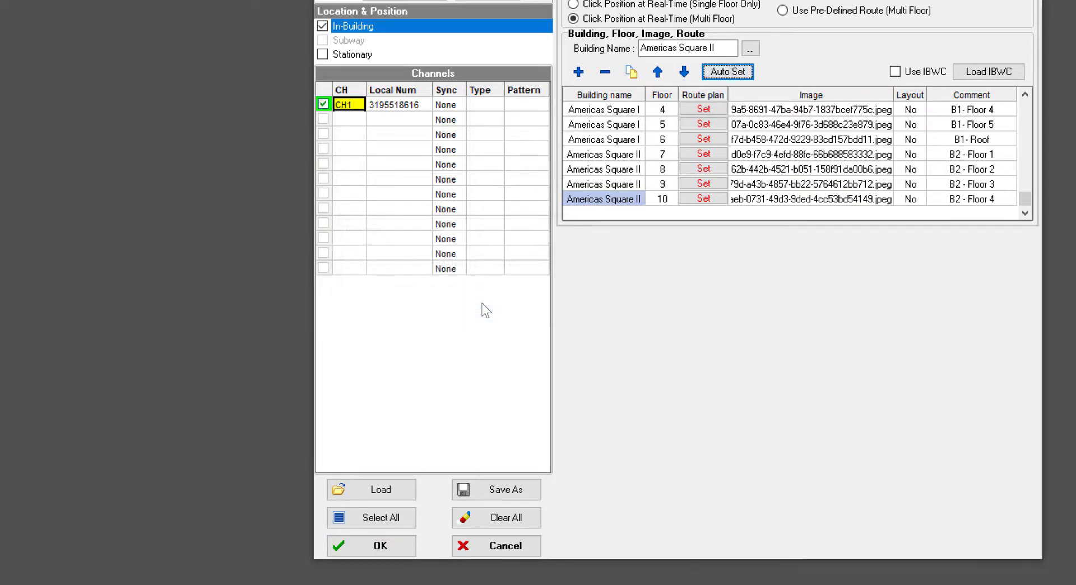
pyautogui.click(1032, 116)
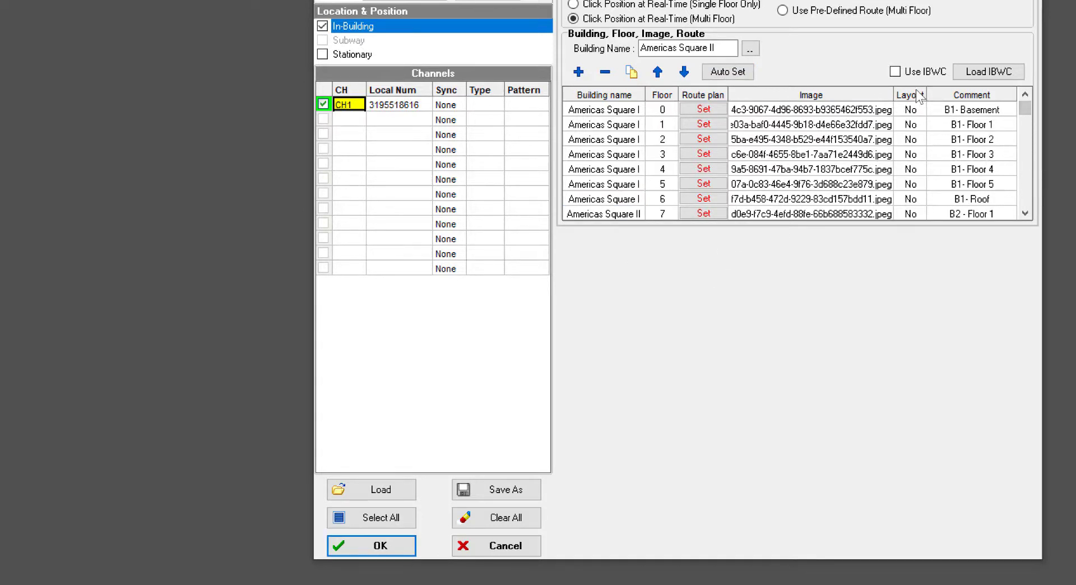
pyautogui.click(896, 72)
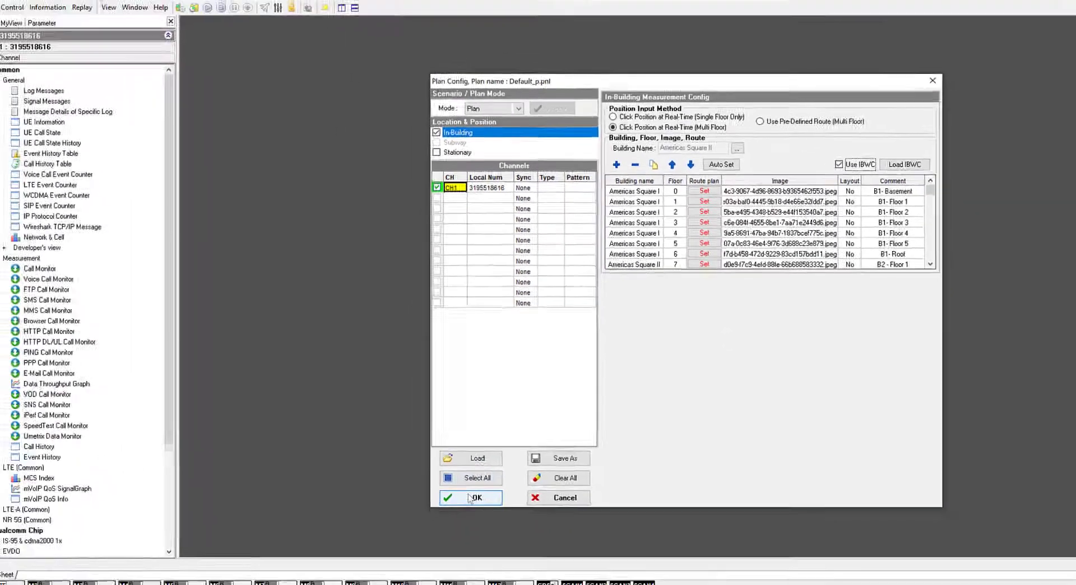
pyautogui.click(470, 497)
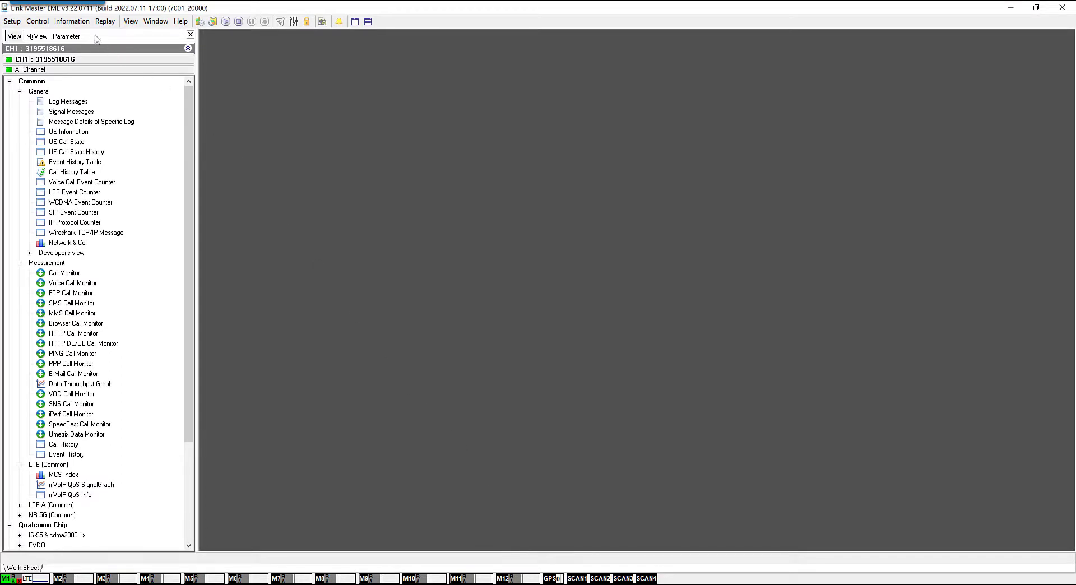
# - Open the In-Building window, show B1-Floor 1, and widen the Building column and the floor list to reveal full names and comments
pyautogui.click(72, 21)
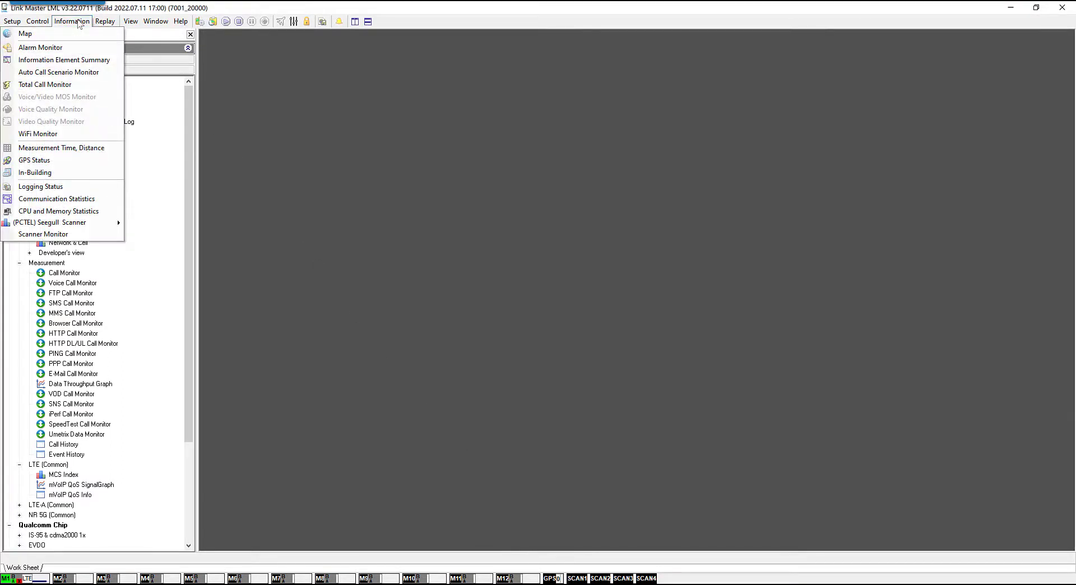
pyautogui.click(34, 173)
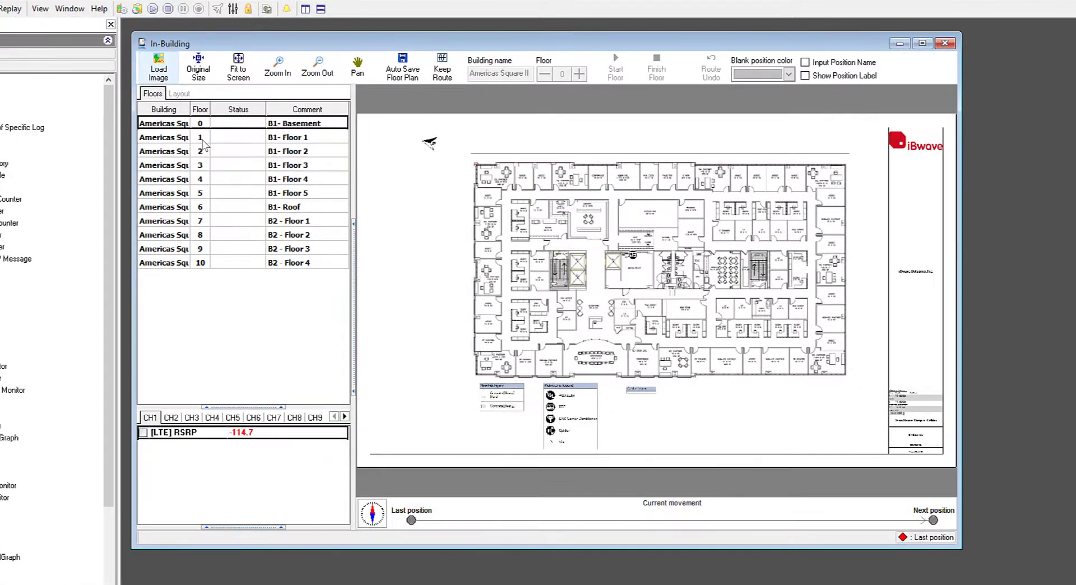
pyautogui.click(203, 141)
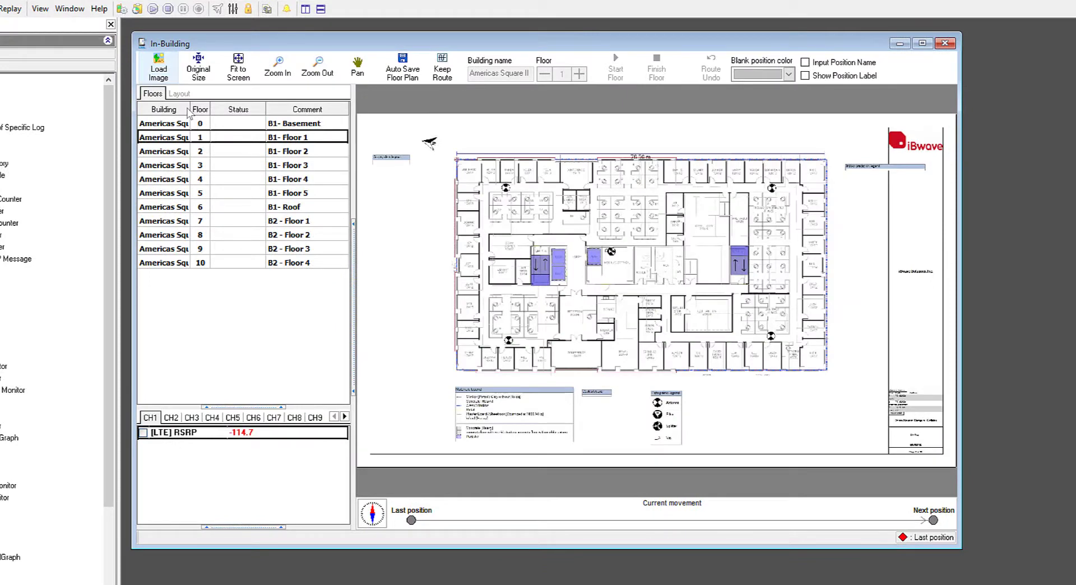
pyautogui.moveTo(224, 106); pyautogui.dragTo(240, 107)
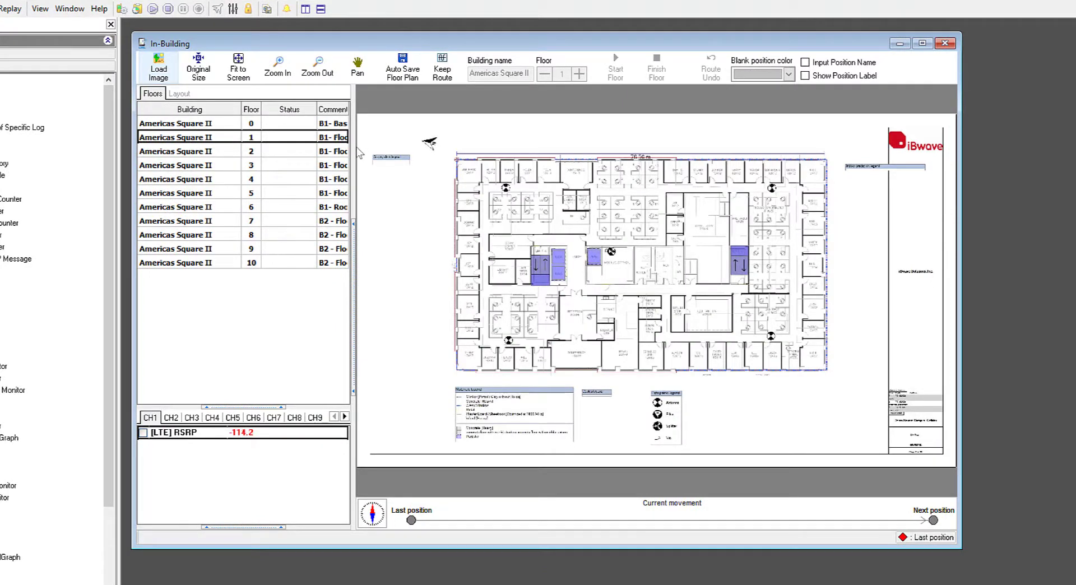
pyautogui.moveTo(353, 152); pyautogui.dragTo(424, 150)
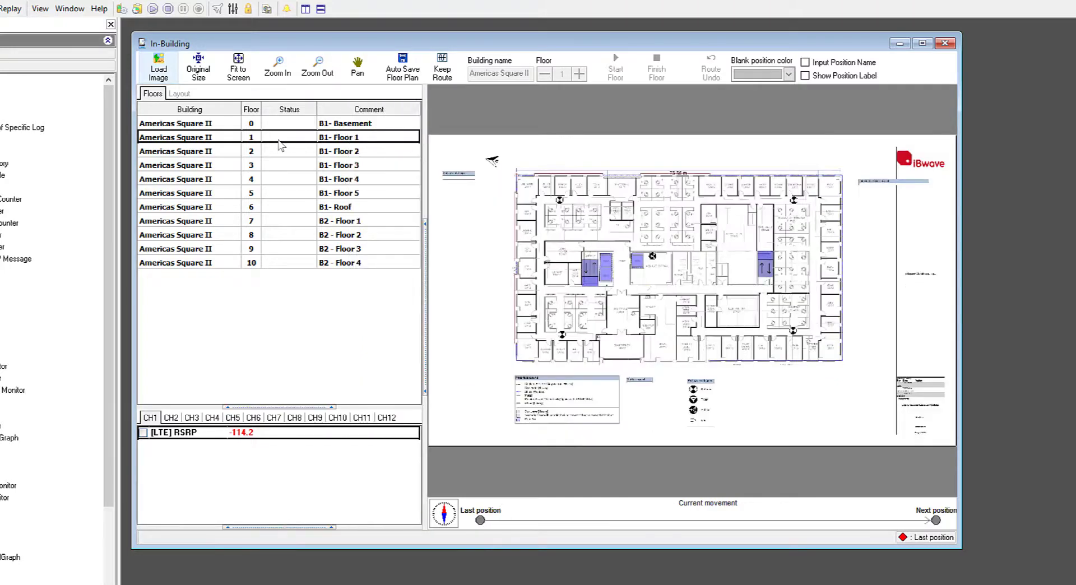
# - Display the floor plans of B1-Floor 2, B1-Floor 3 and B1-Floor 4 in turn
pyautogui.click(227, 156)
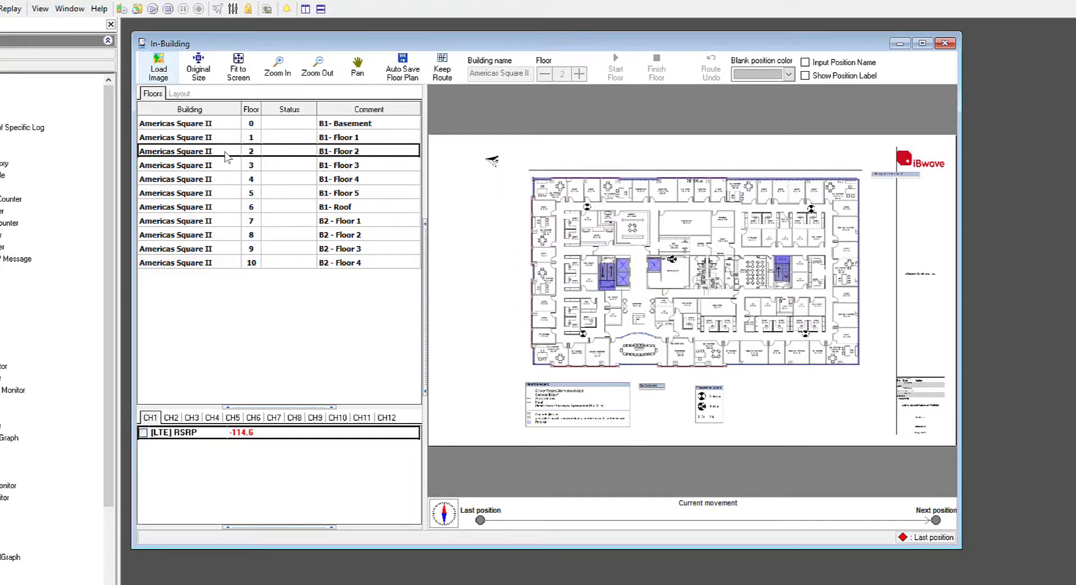
pyautogui.click(228, 167)
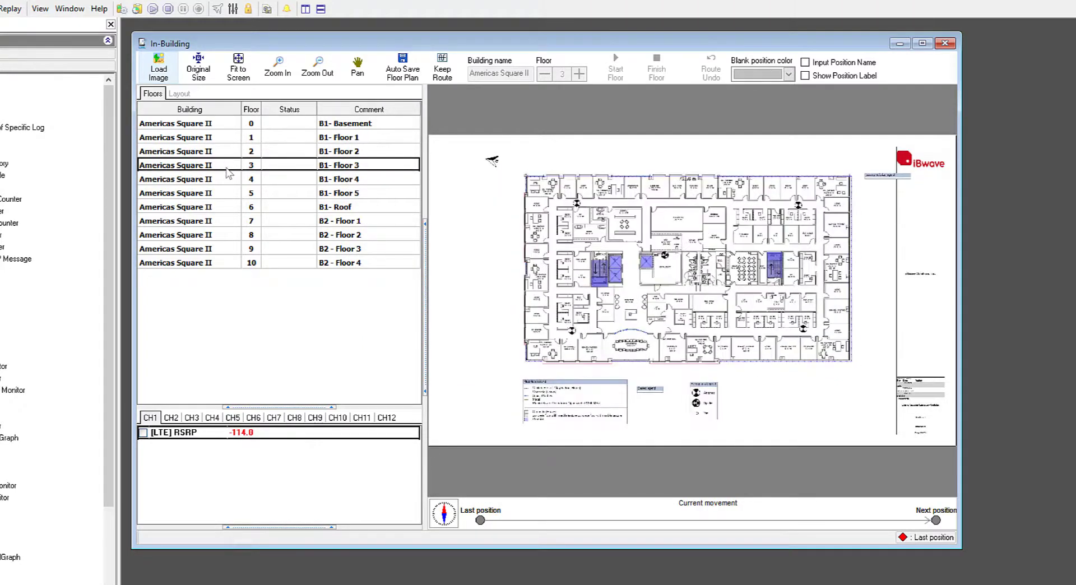
pyautogui.click(227, 179)
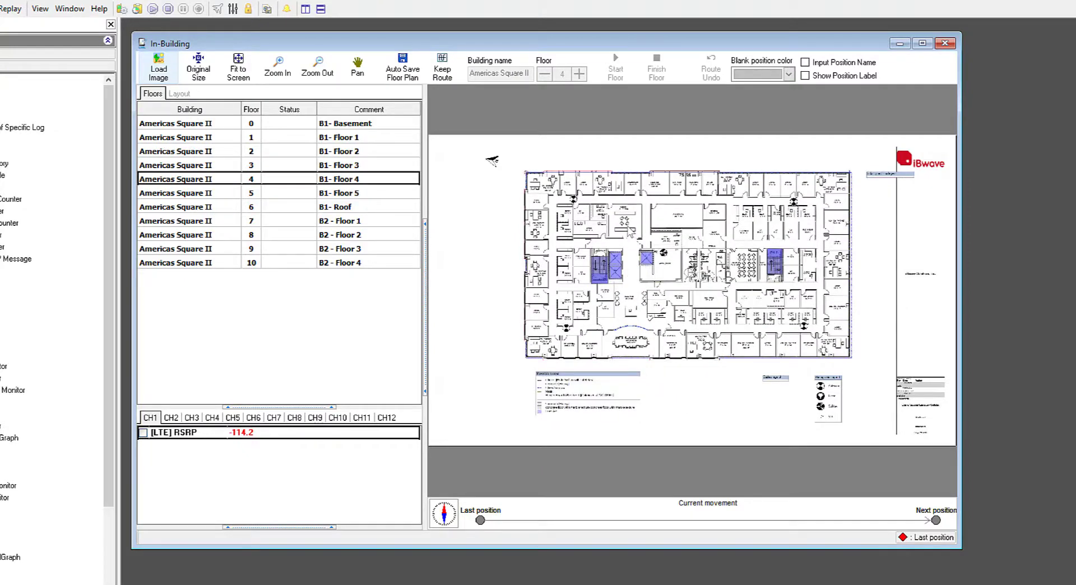
# - Start the measurement, accepting the proposed log folder and file name with the postfix "sample ibwc file with mutiple buildings"
pyautogui.click(152, 9)
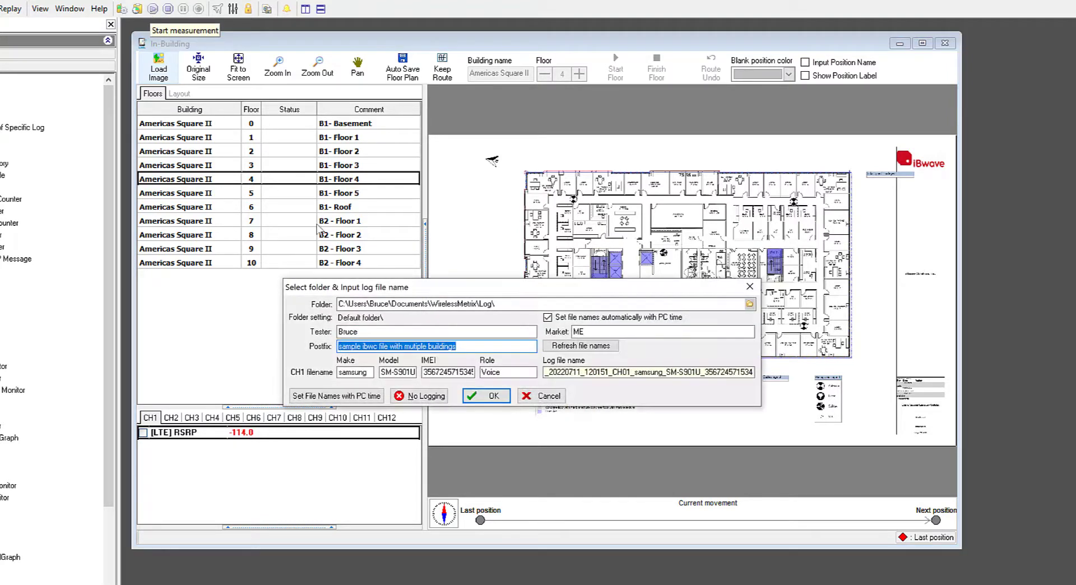
pyautogui.click(488, 396)
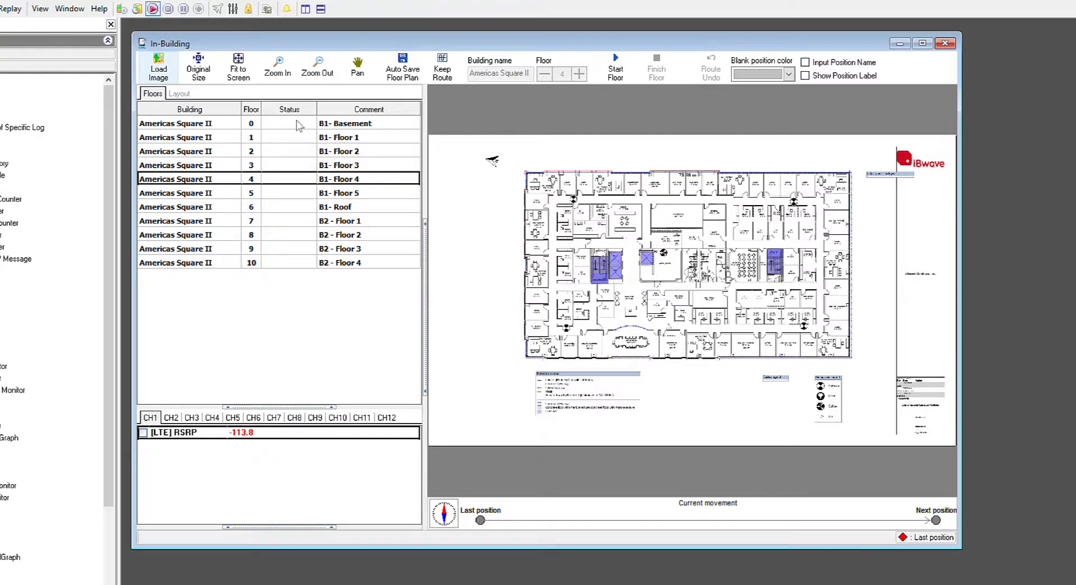
# - Start the floor measurement on B1-Basement and mark route positions from the lower-left rooms up the west corridor and east along the north corridor
pyautogui.click(299, 124)
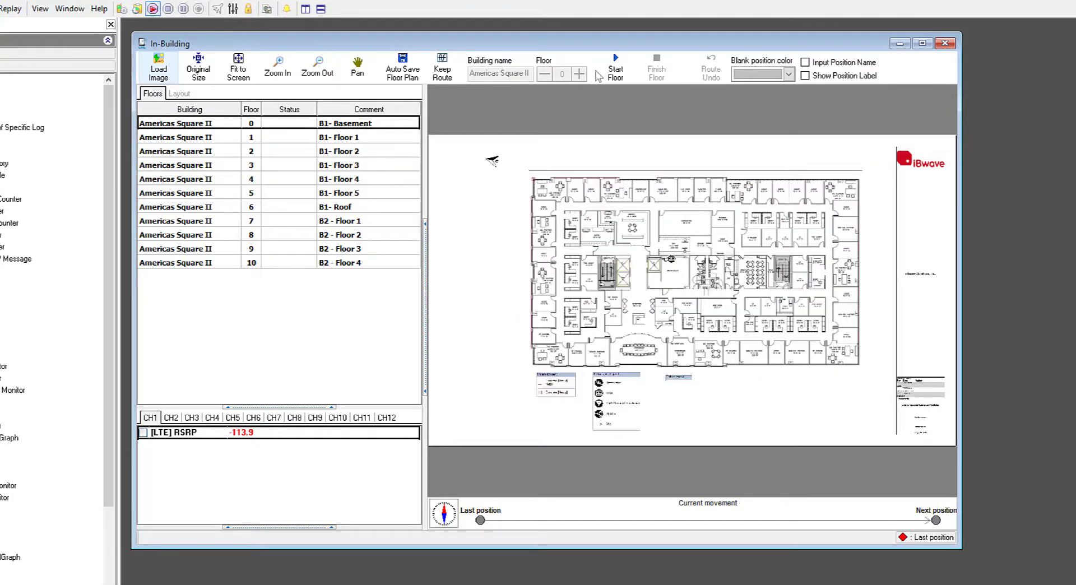
pyautogui.click(615, 68)
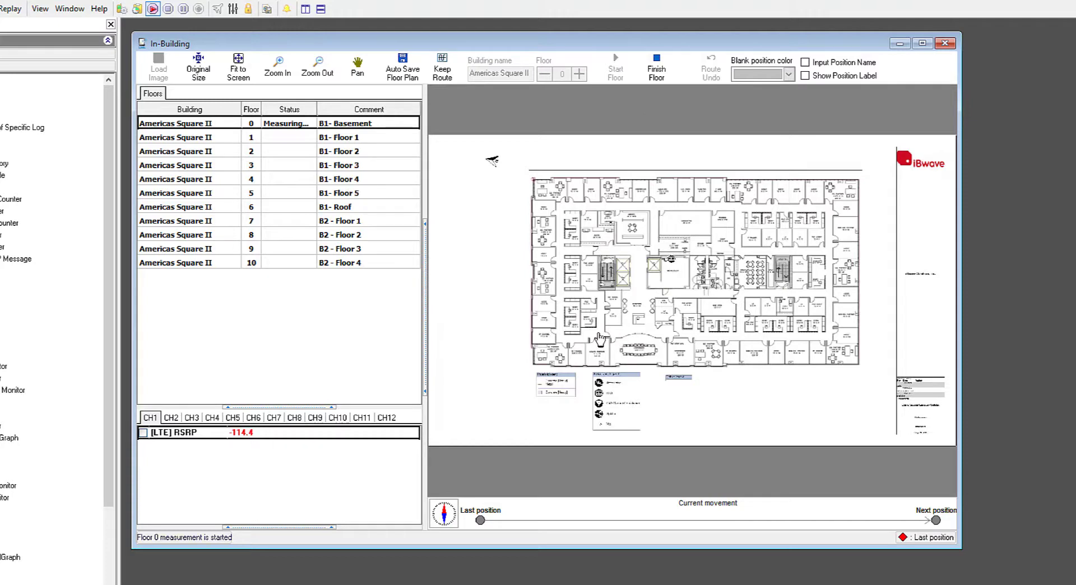
pyautogui.click(598, 334)
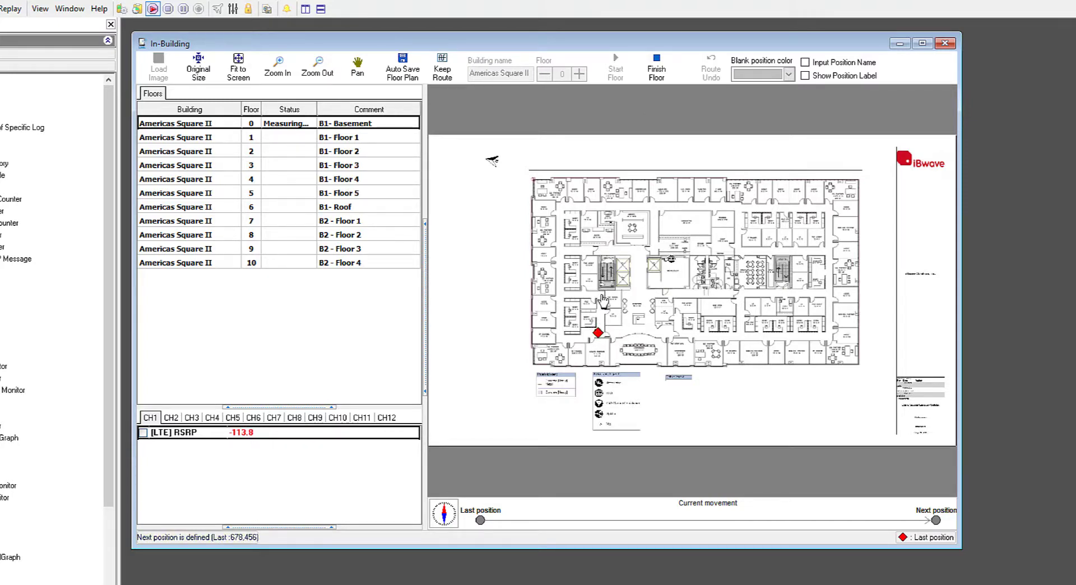
pyautogui.click(601, 296)
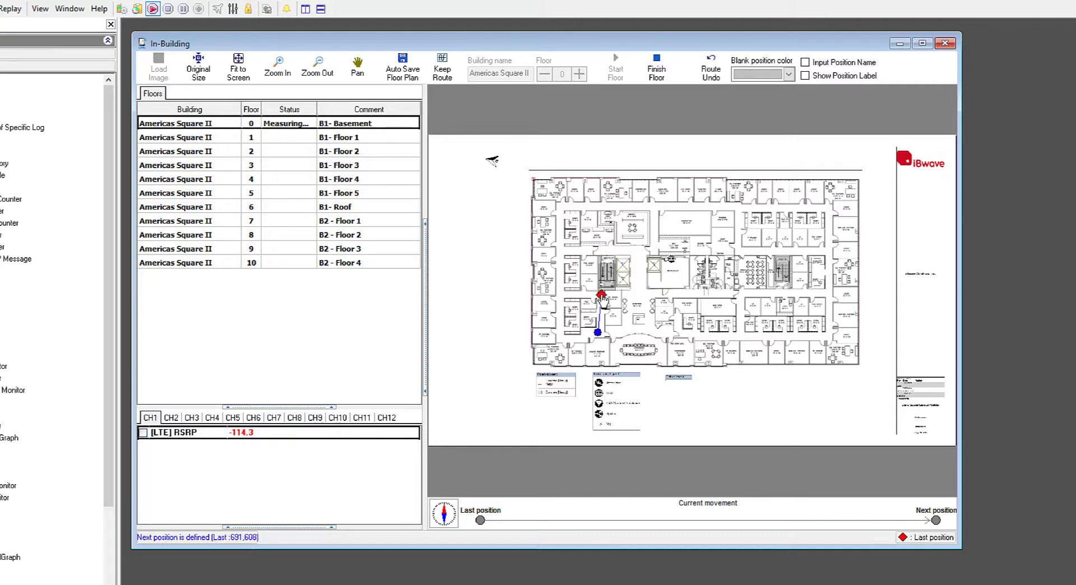
pyautogui.click(558, 295)
pyautogui.click(559, 207)
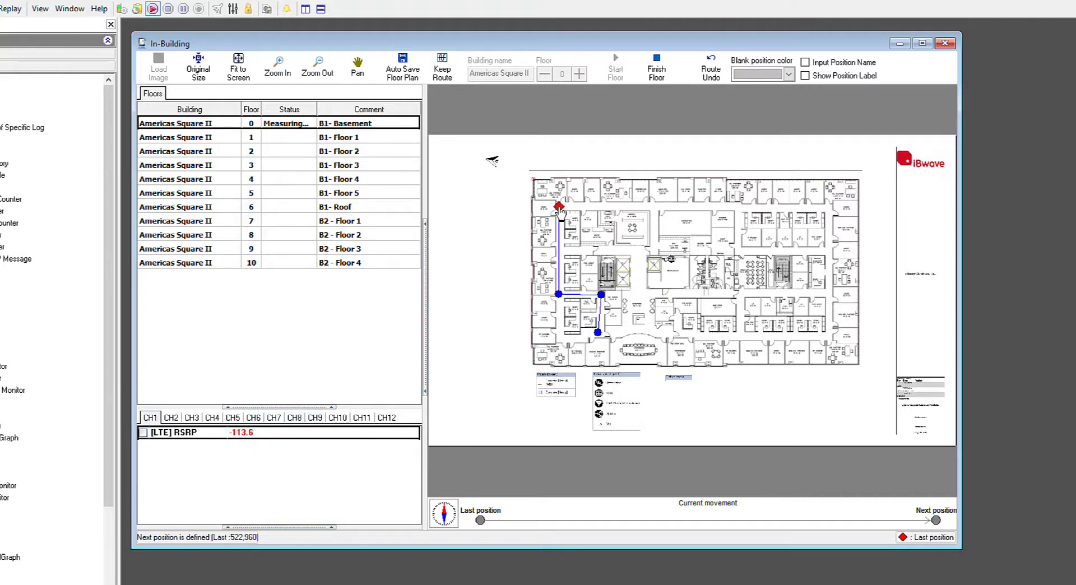
pyautogui.click(655, 207)
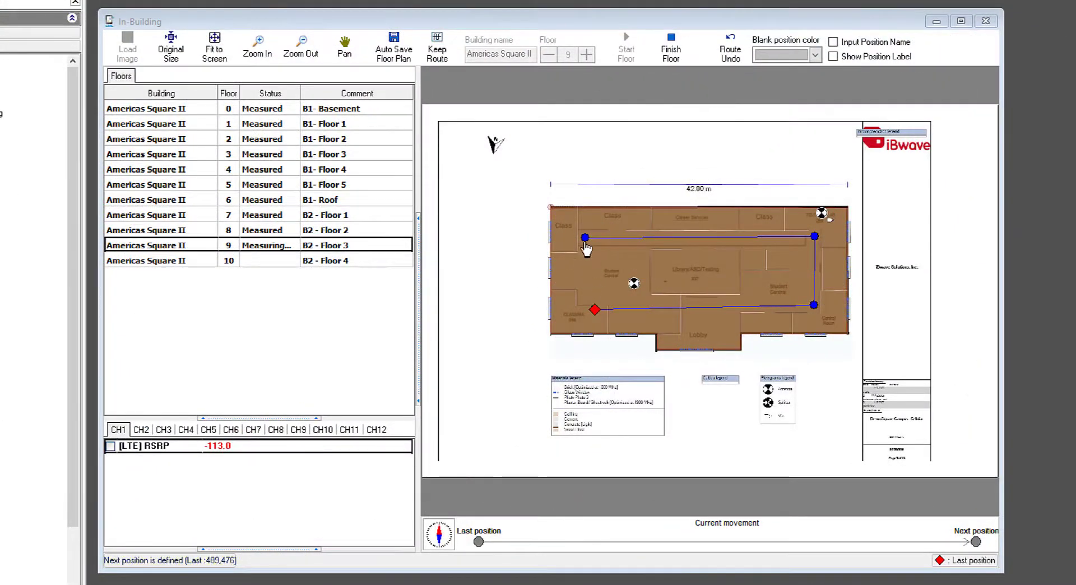
# - Close the B2 - Floor 3 route at its upper-left starting point and finish that floor's measurement
pyautogui.click(585, 237)
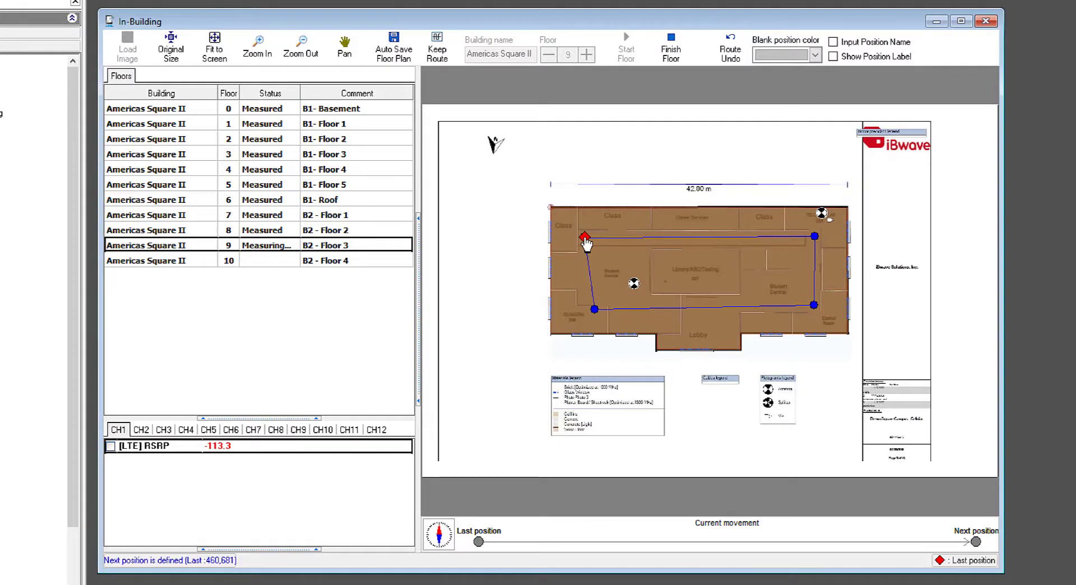
pyautogui.click(671, 52)
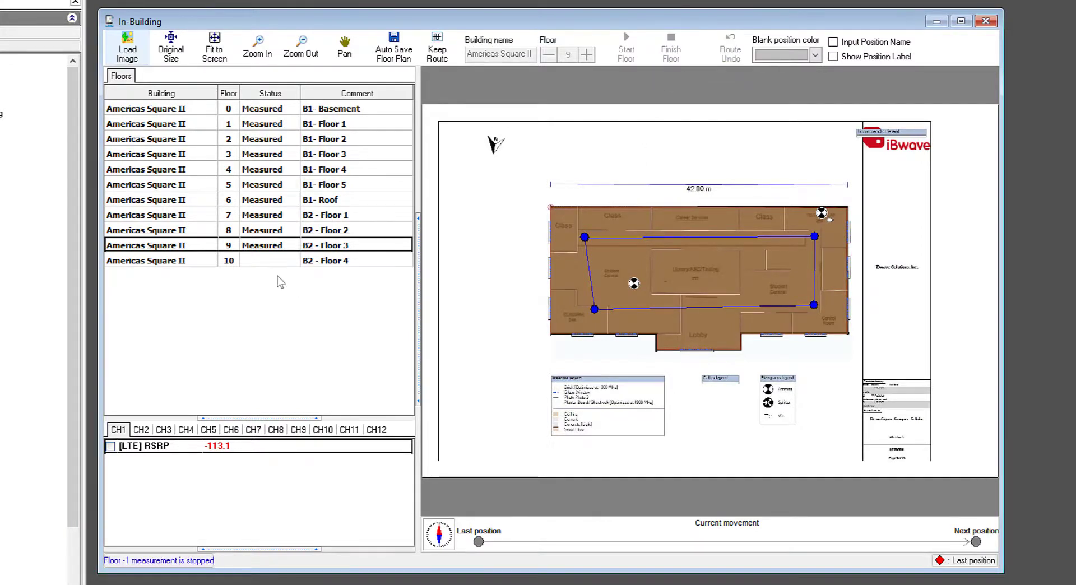
# - Start measuring B2 - Floor 4 and mark a closed nine-position route, stepping around the lobby area and returning to the upper-left start
pyautogui.click(280, 261)
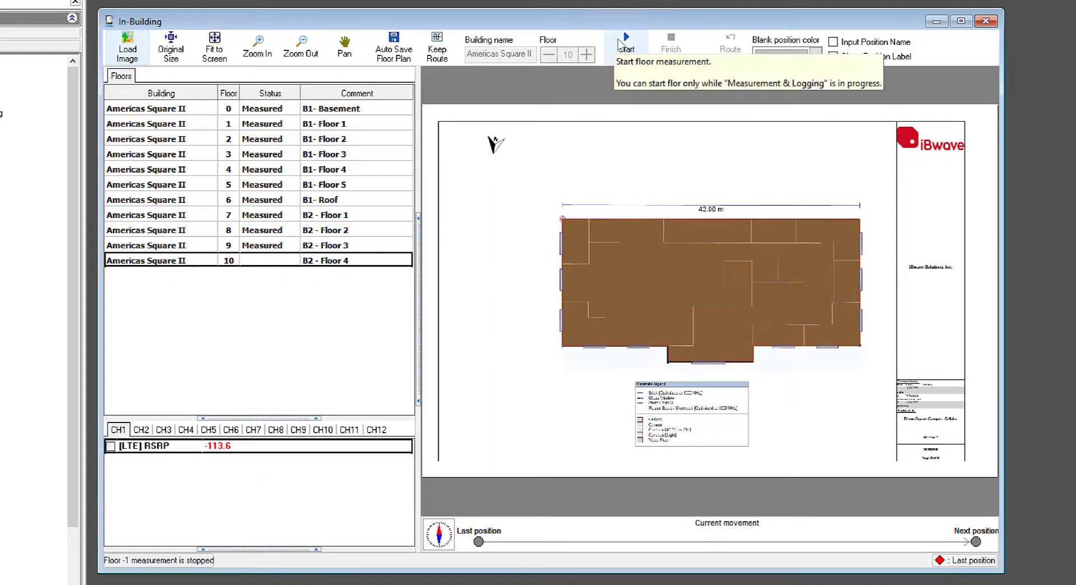
pyautogui.click(620, 44)
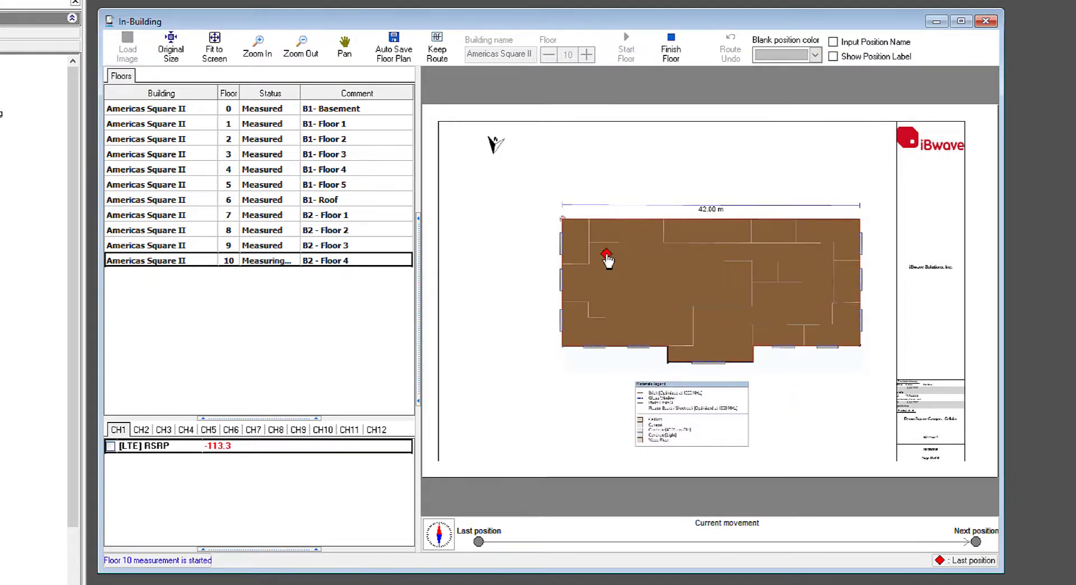
pyautogui.click(606, 254)
pyautogui.click(602, 328)
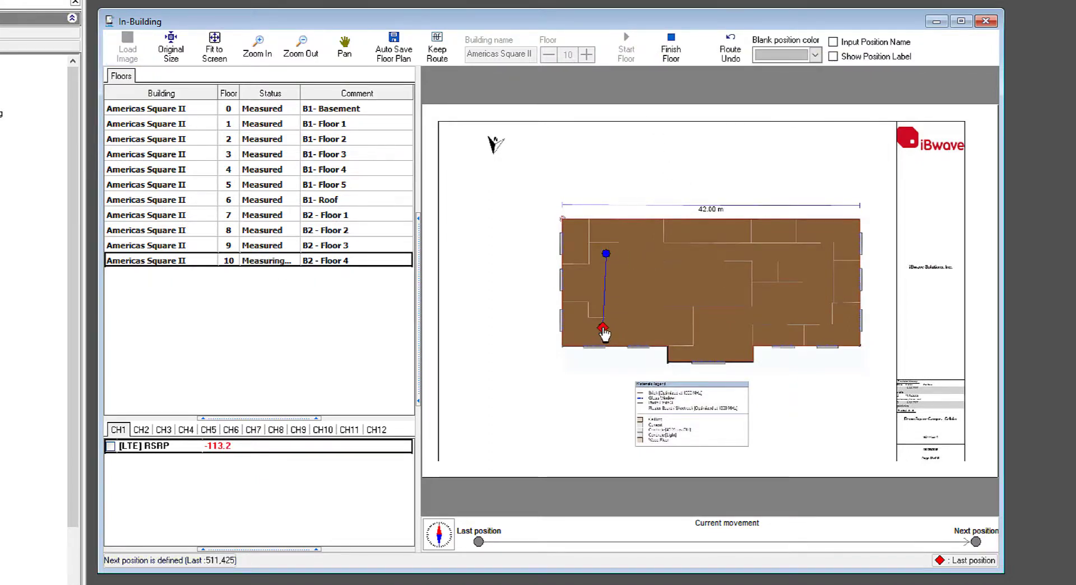
pyautogui.click(678, 325)
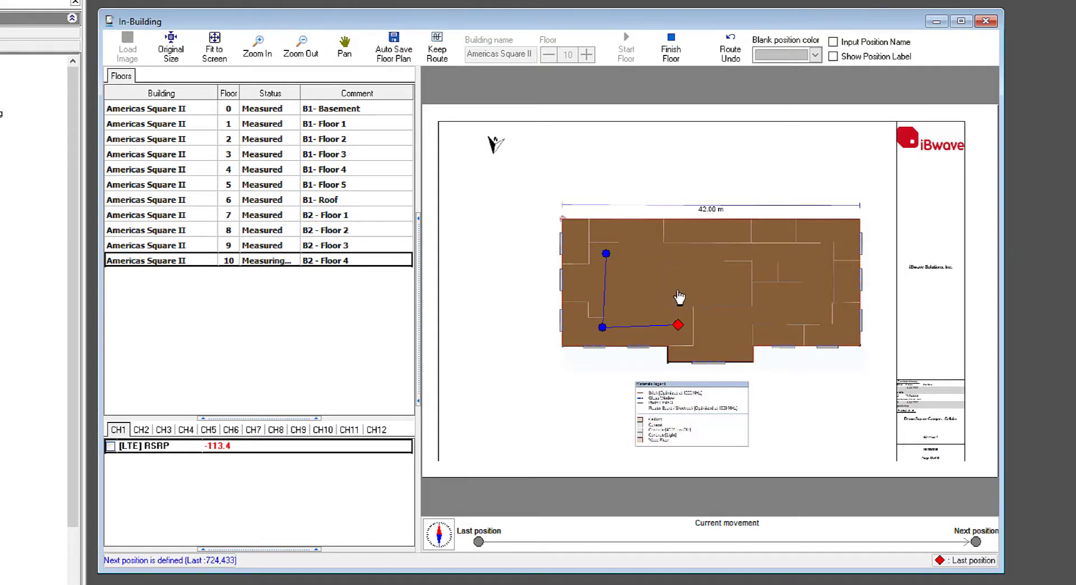
pyautogui.click(677, 289)
pyautogui.click(728, 293)
pyautogui.click(729, 315)
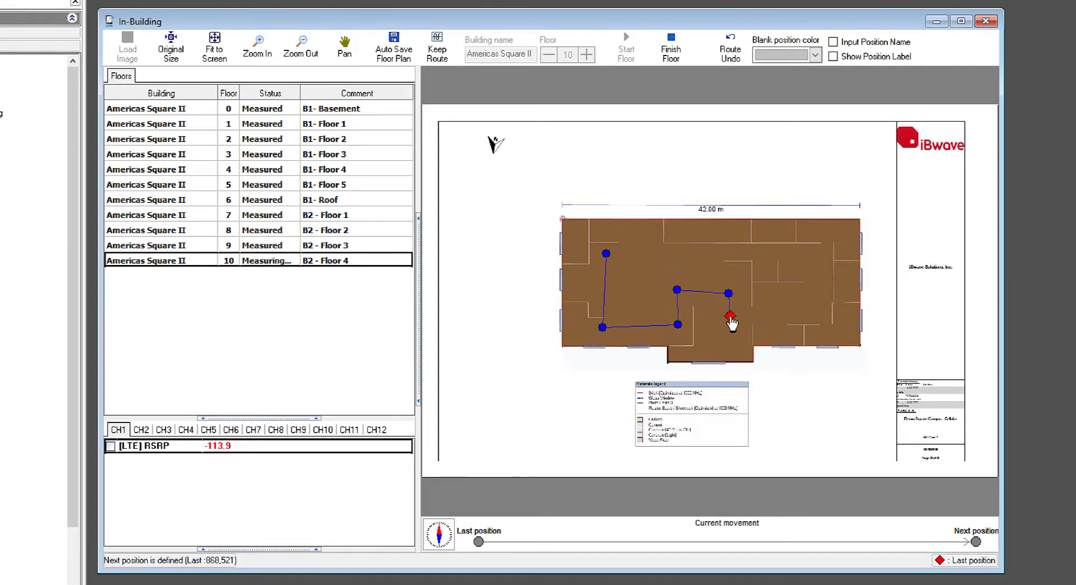
pyautogui.click(820, 315)
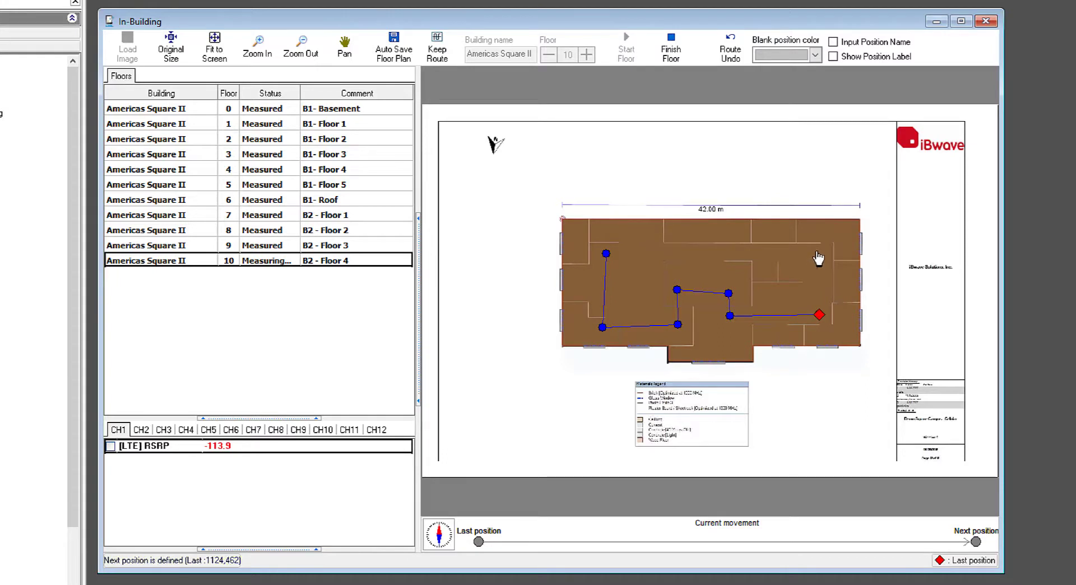
pyautogui.click(816, 252)
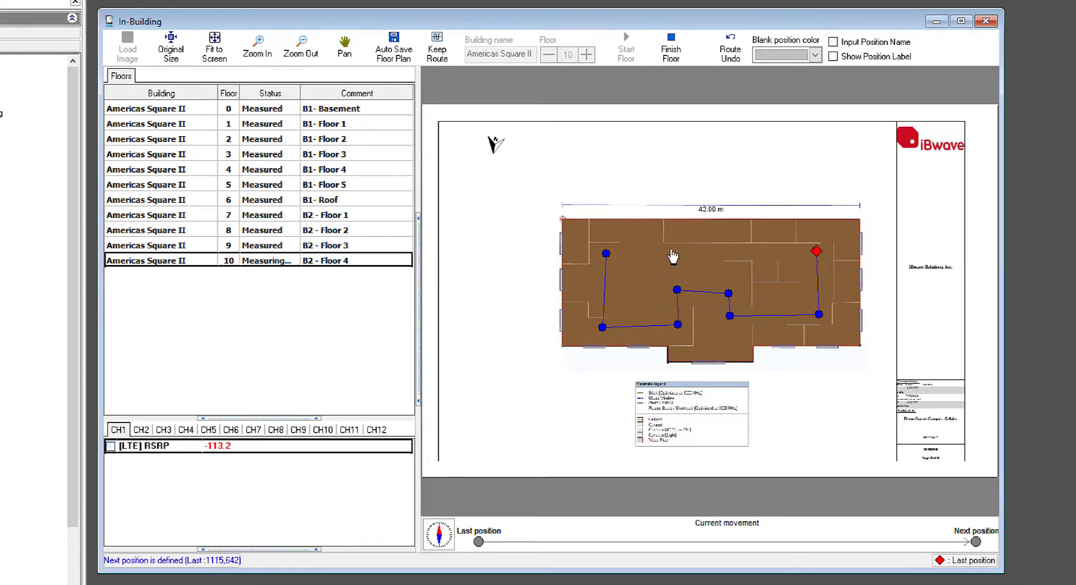
pyautogui.click(607, 252)
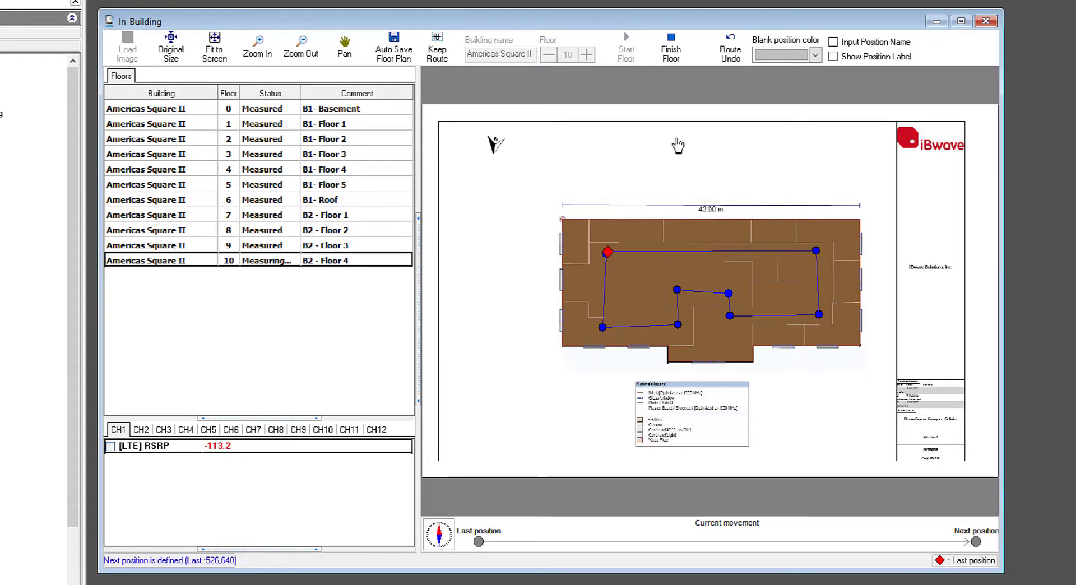
# - Finish the B2 - Floor 4 measurement and stop the overall measurement
pyautogui.click(670, 50)
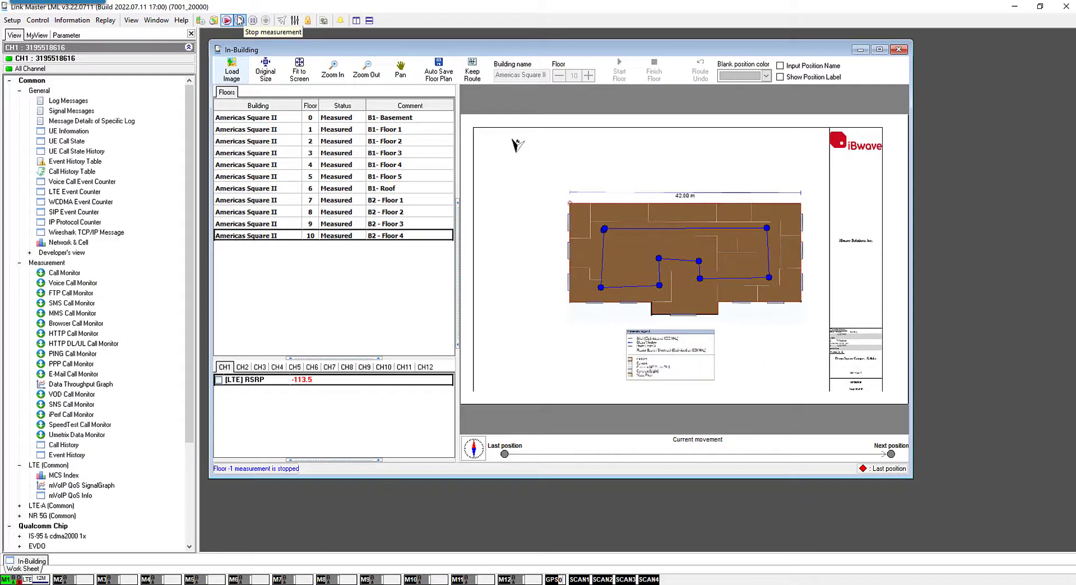
pyautogui.click(240, 21)
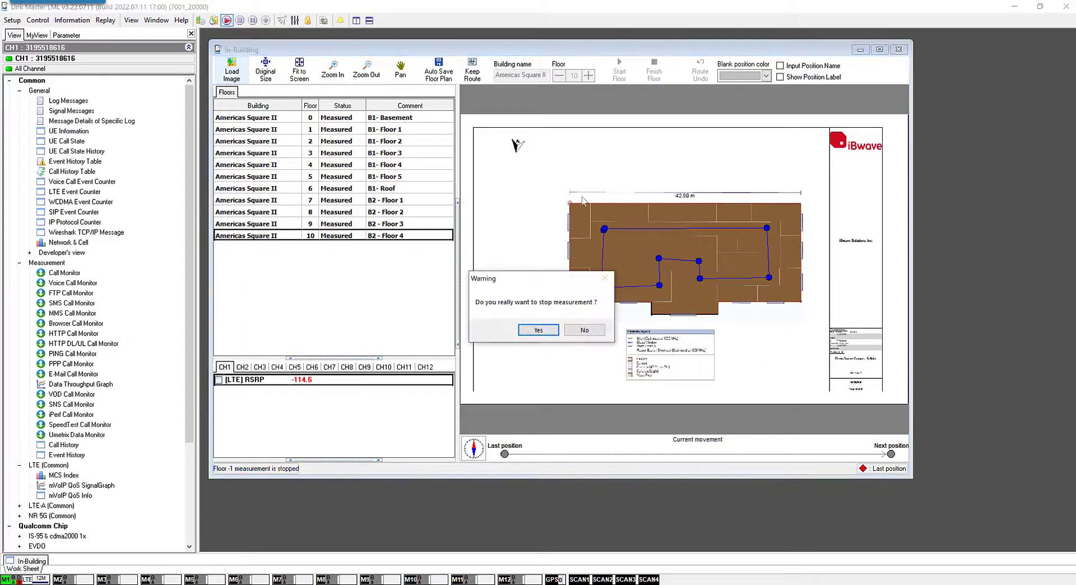
pyautogui.click(538, 331)
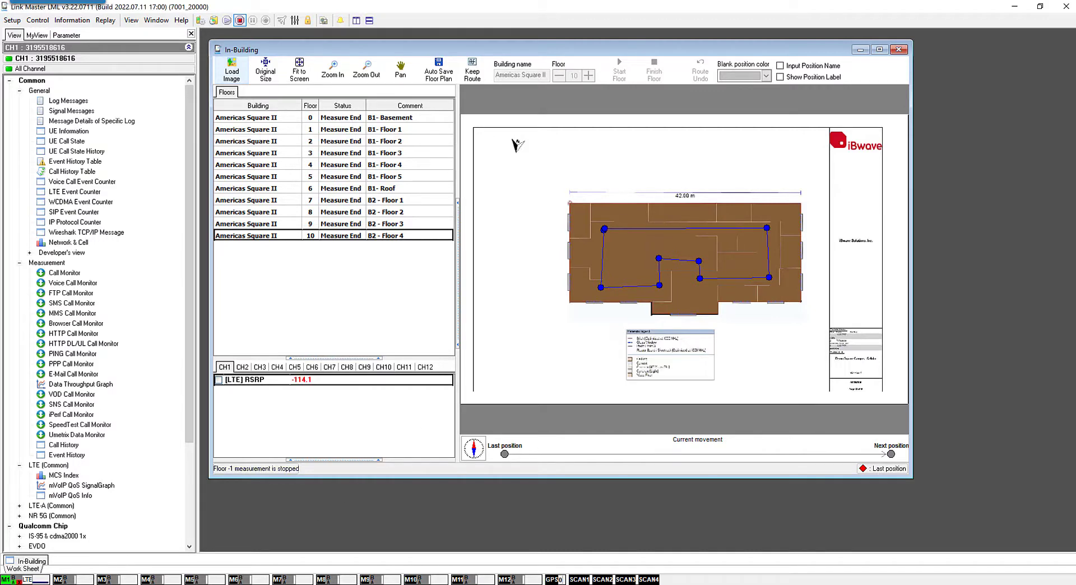
# - Launch LogConverter and add the 7/11/2022 CH01 voice log file with the postfix "sample ibwc file with mutiple buildings"
pyautogui.press('super')
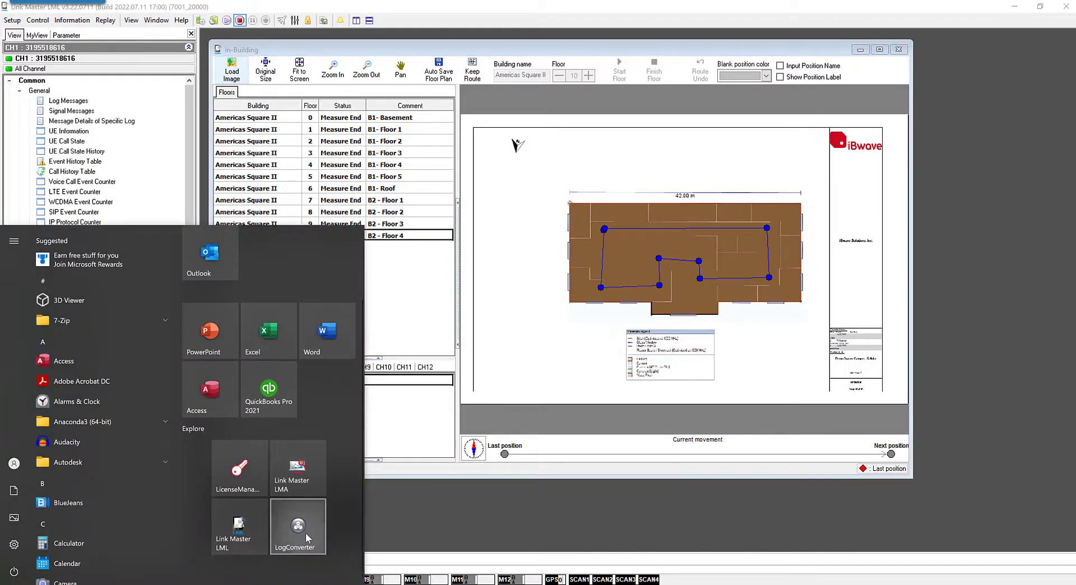
pyautogui.click(305, 533)
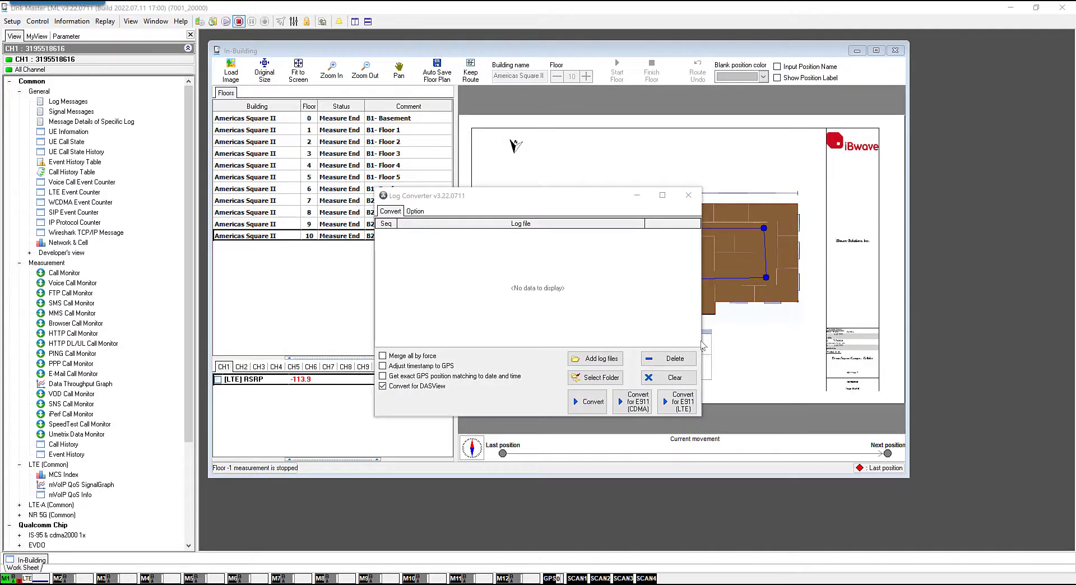
pyautogui.click(598, 359)
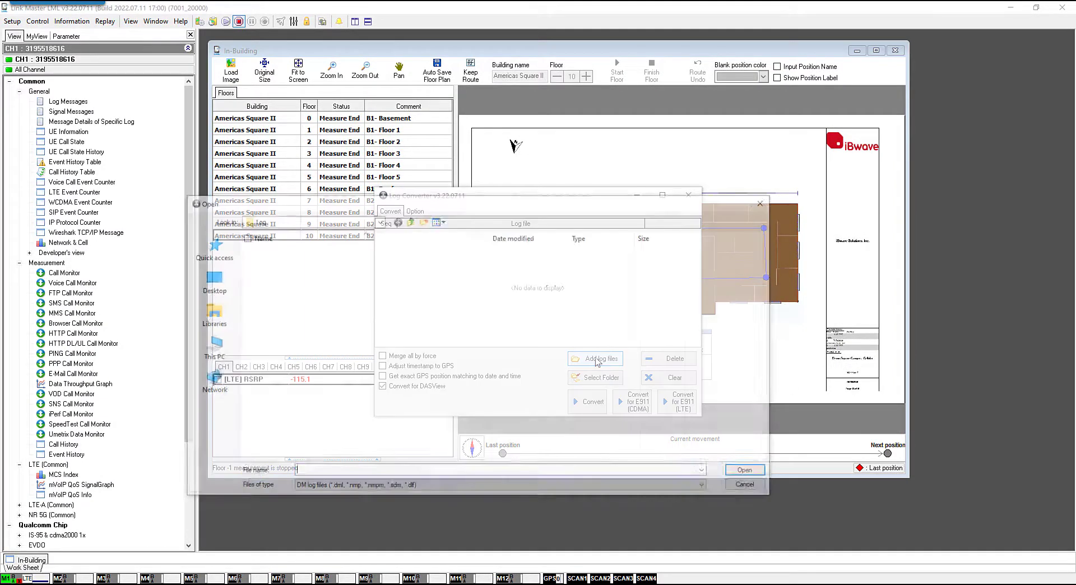
pyautogui.click(336, 293)
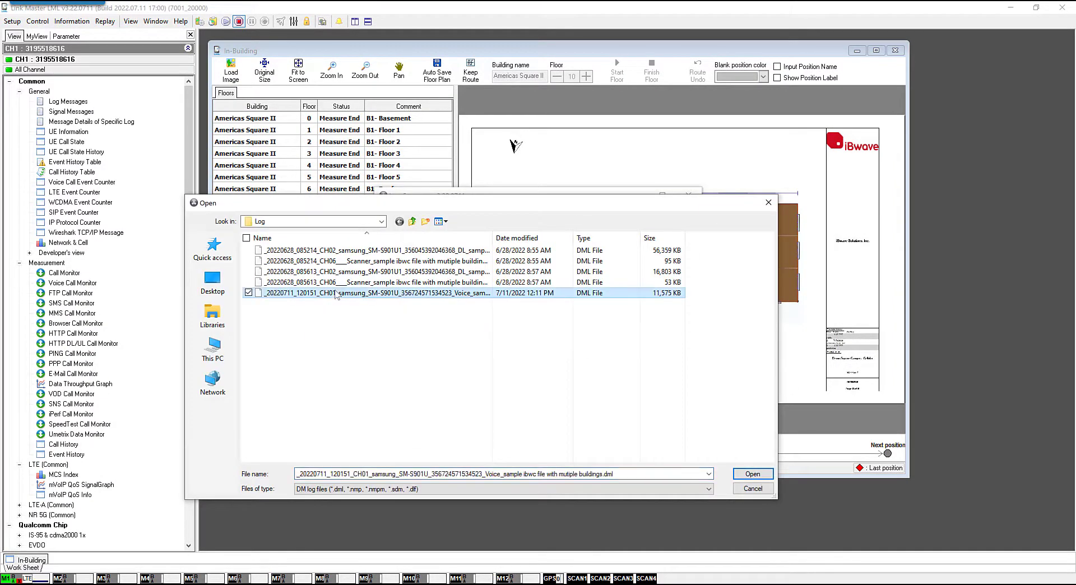
pyautogui.click(752, 475)
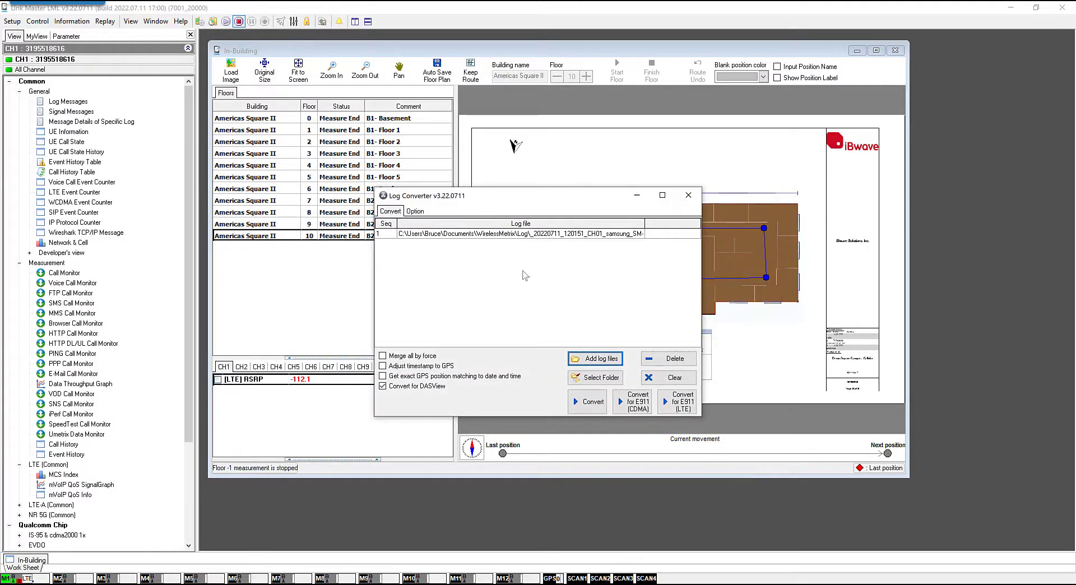
# - Create the folder "Output test from IBWave" inside WirelessMetrix\Output and set it as the converter's output folder
pyautogui.click(415, 212)
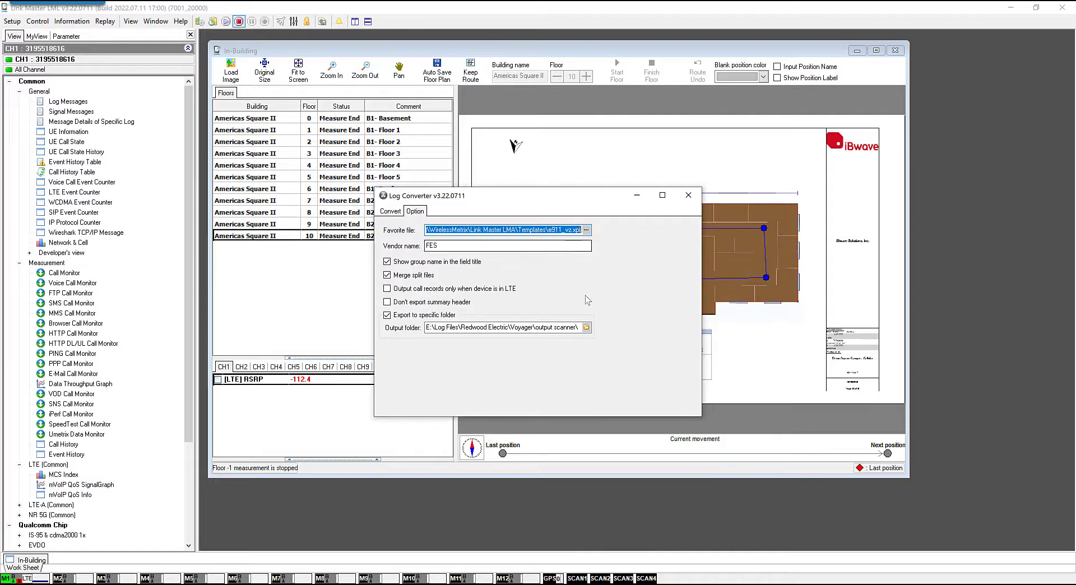
pyautogui.click(587, 328)
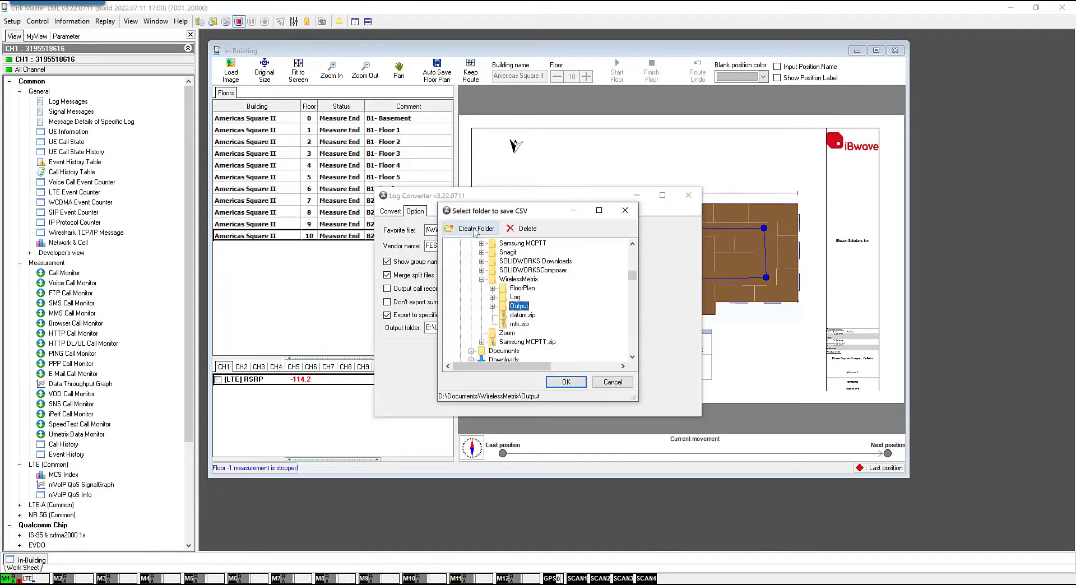
pyautogui.click(474, 230)
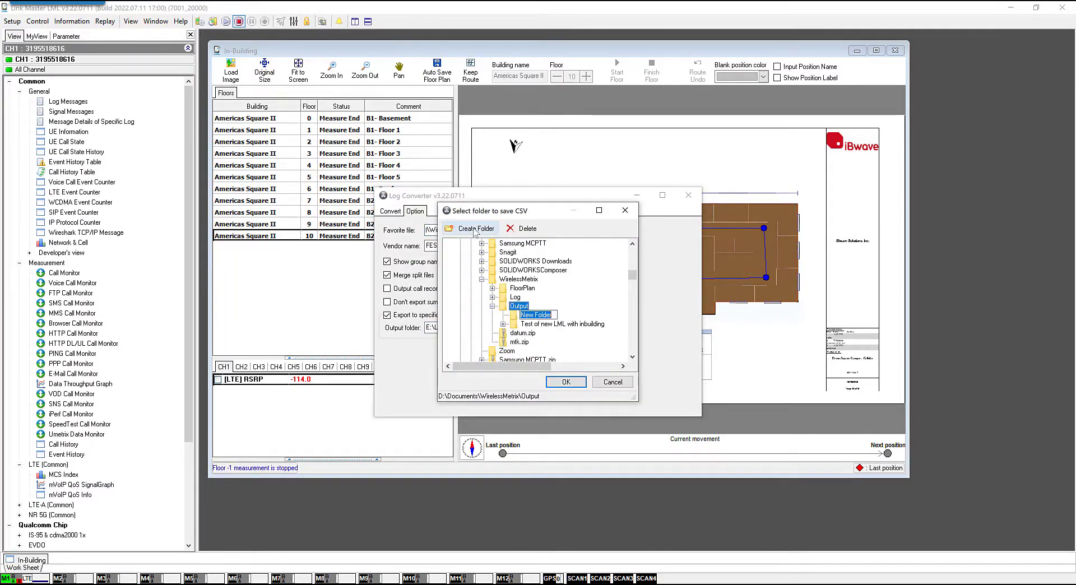
pyautogui.write('0')
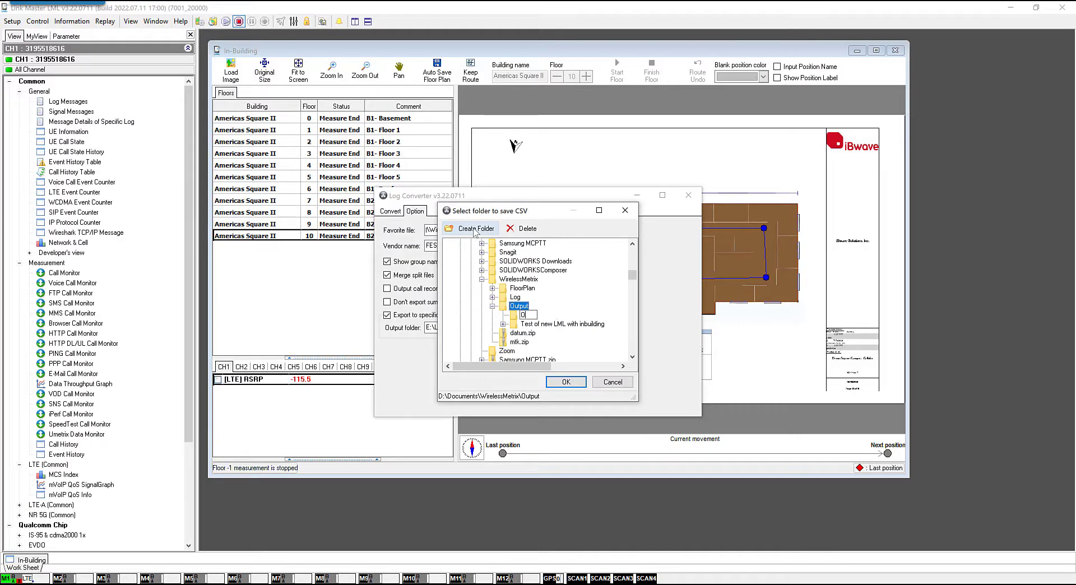
pyautogui.write('utput test fromIBWave')
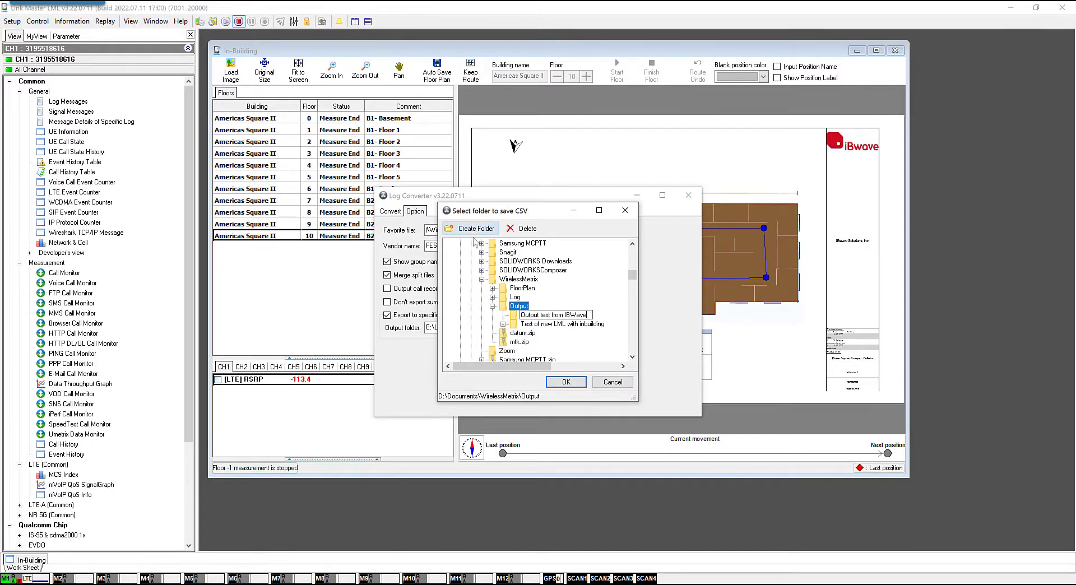
pyautogui.click(510, 314)
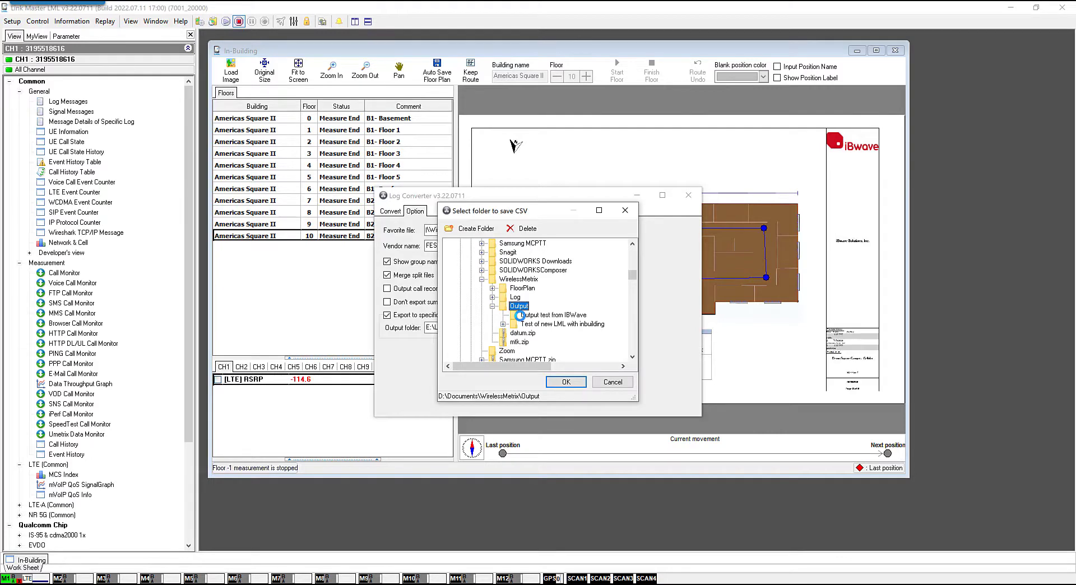
pyautogui.click(566, 382)
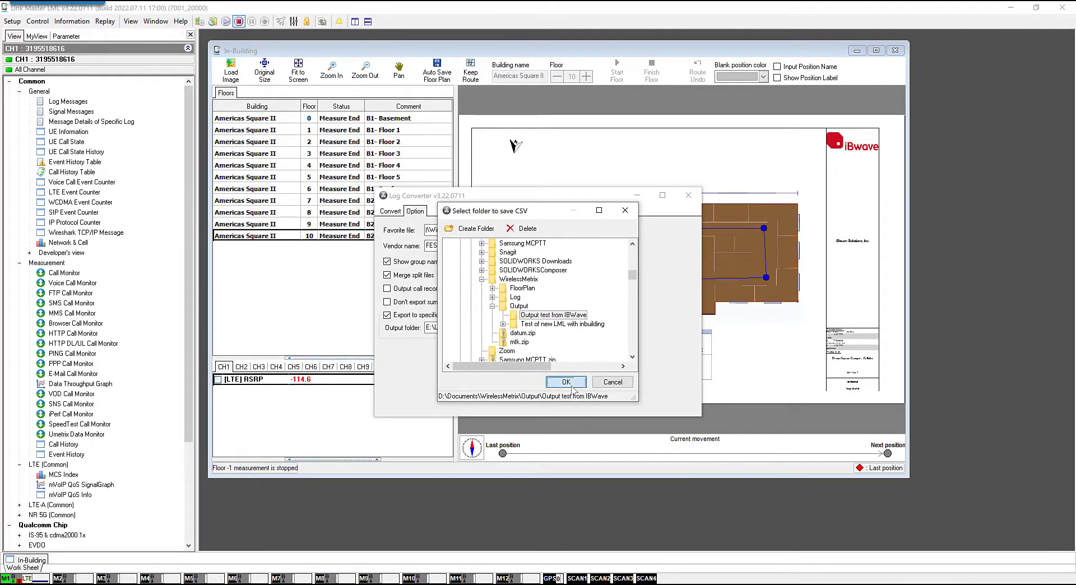
# - Convert the log for DASView using "Demo Square Campus - Cellular base.ibwc" from the Sample DASView project folder
pyautogui.click(391, 212)
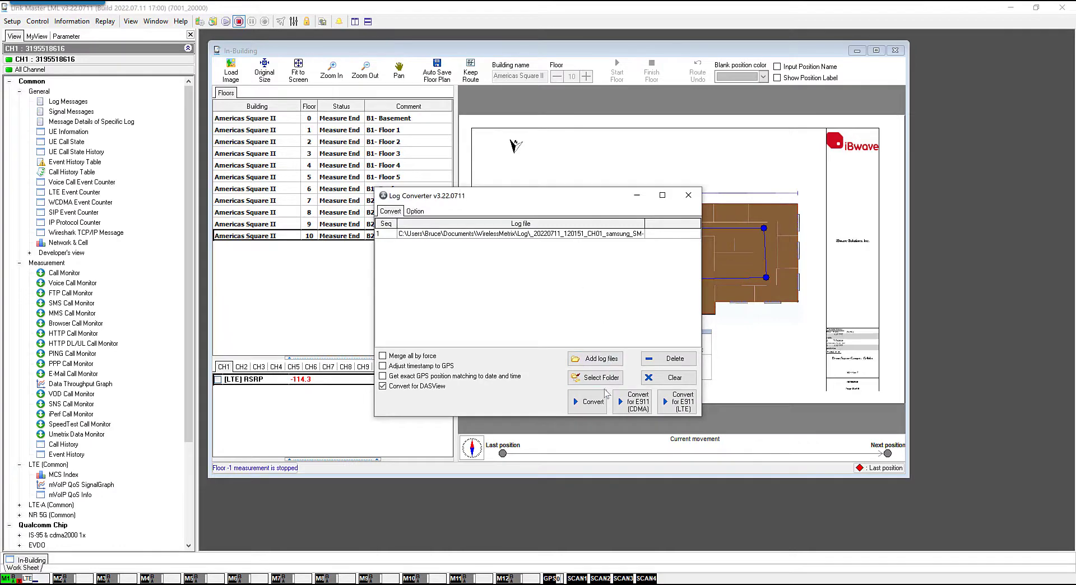
pyautogui.click(597, 407)
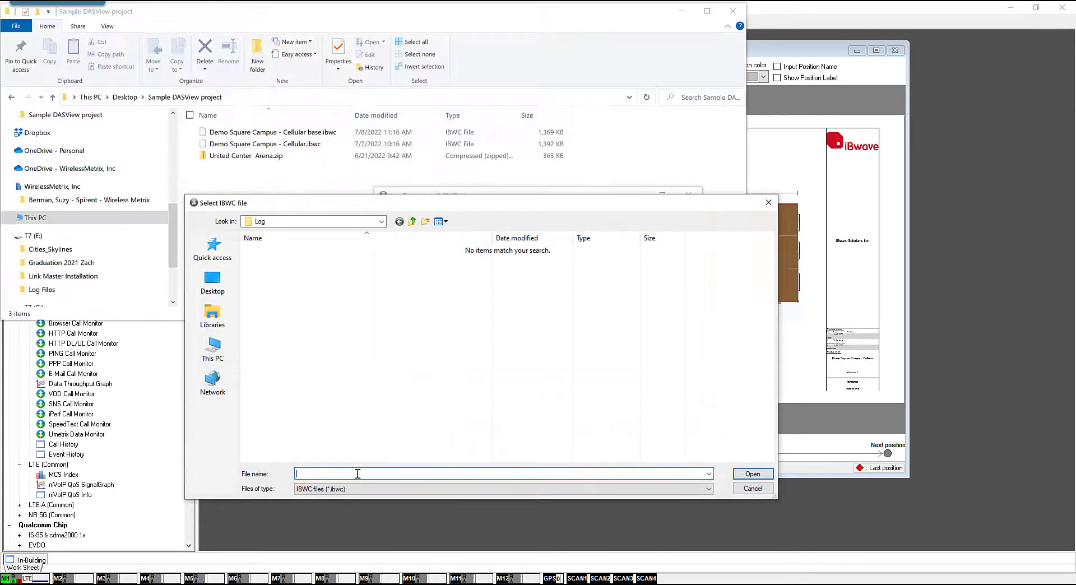
pyautogui.hotkey('ctrl', 'v')
pyautogui.press('Return')
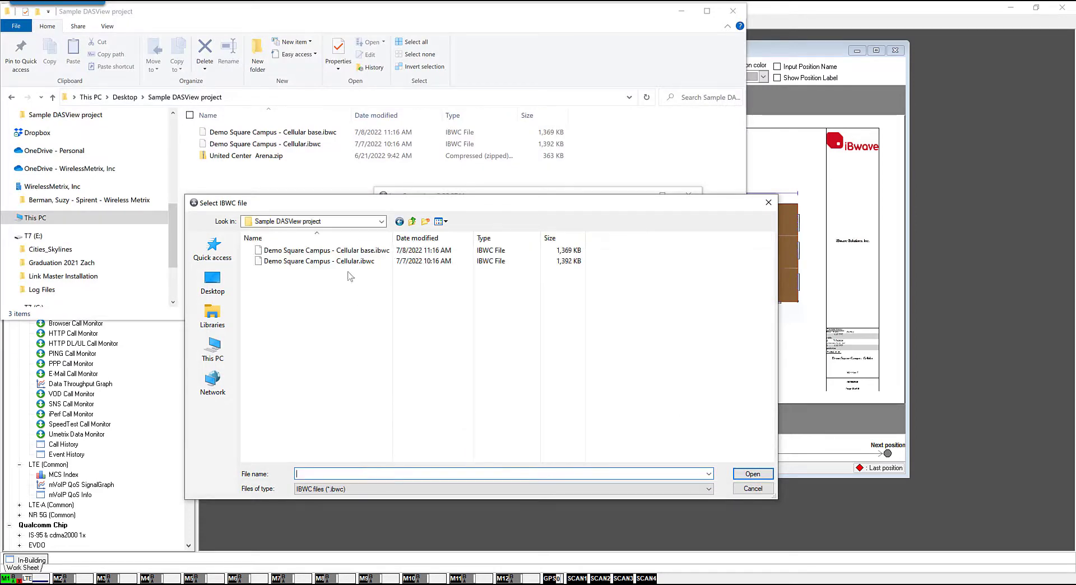
pyautogui.click(337, 251)
pyautogui.click(751, 475)
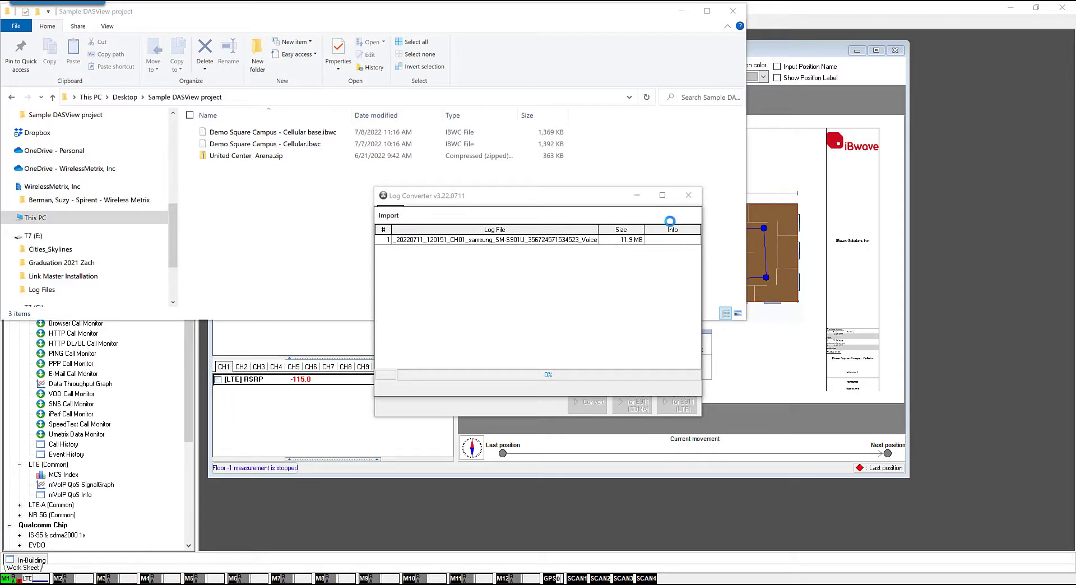
# - Open the converter's InbuildingReport output folder and show its files in Details layout with a wider Name column
pyautogui.click(682, 13)
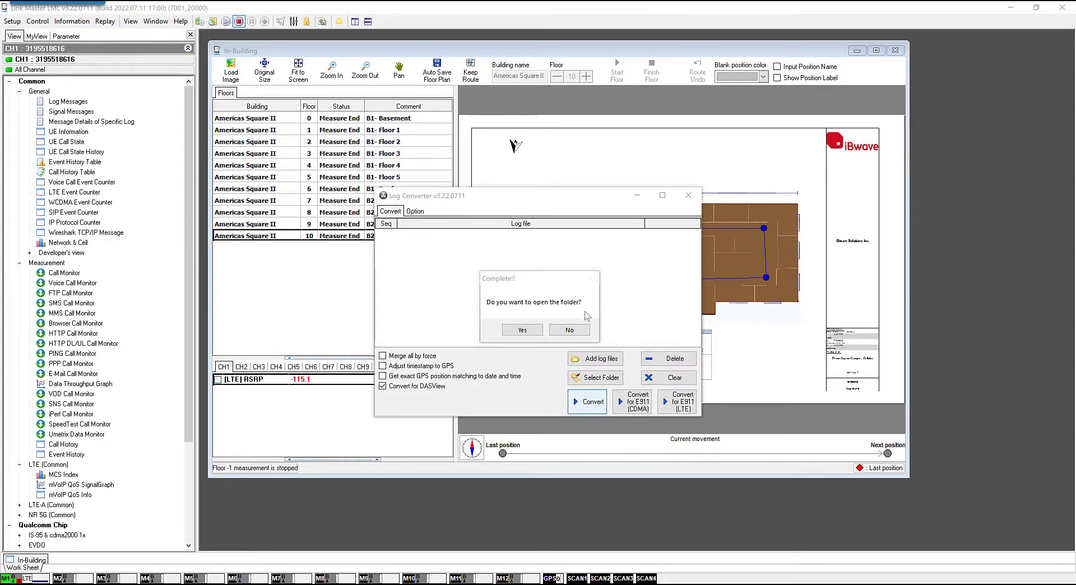
pyautogui.click(518, 330)
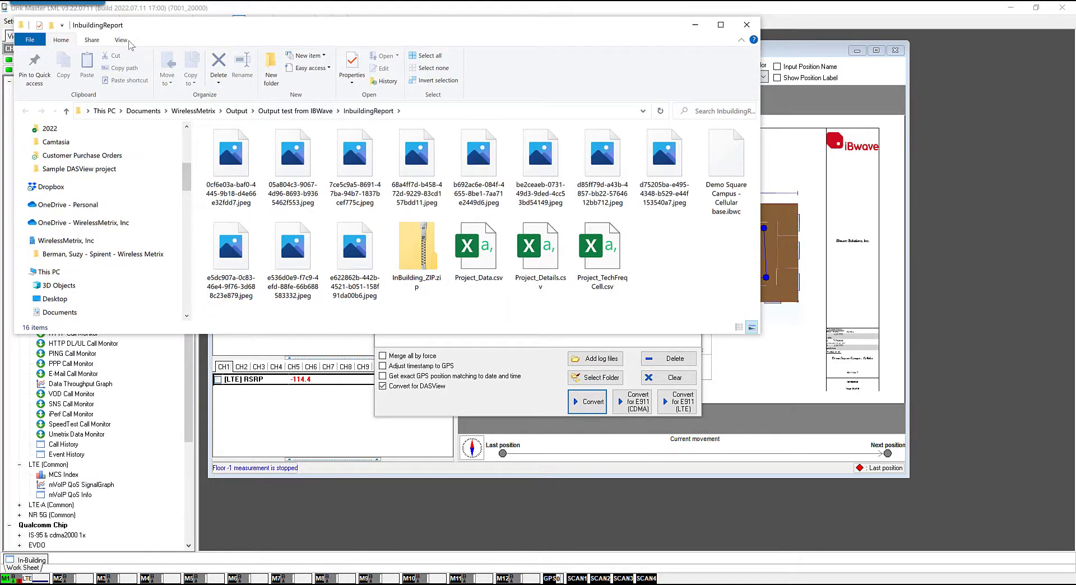
pyautogui.click(124, 42)
pyautogui.click(234, 68)
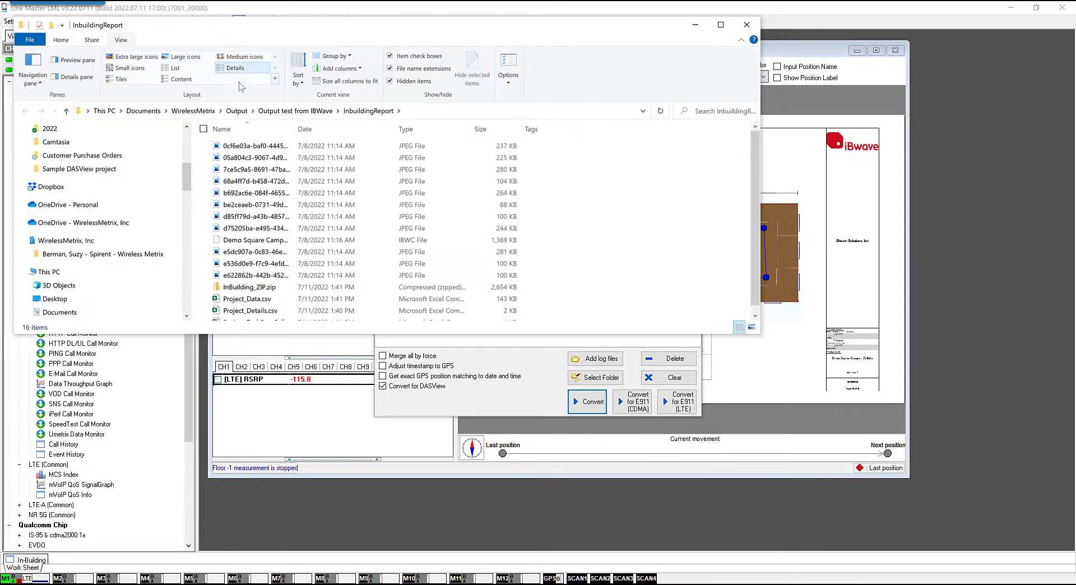
pyautogui.moveTo(296, 129); pyautogui.dragTo(436, 129)
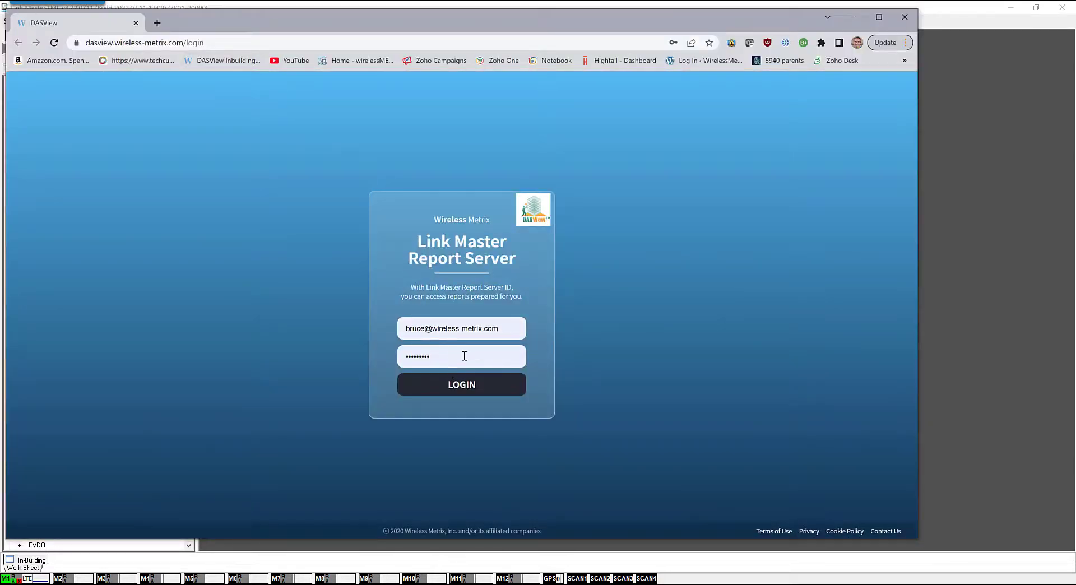
# - Switch to DASView in the browser, log in with the saved credentials and start a new project named "InBuilding test for IBWave"
pyautogui.click(464, 355)
pyautogui.click(435, 389)
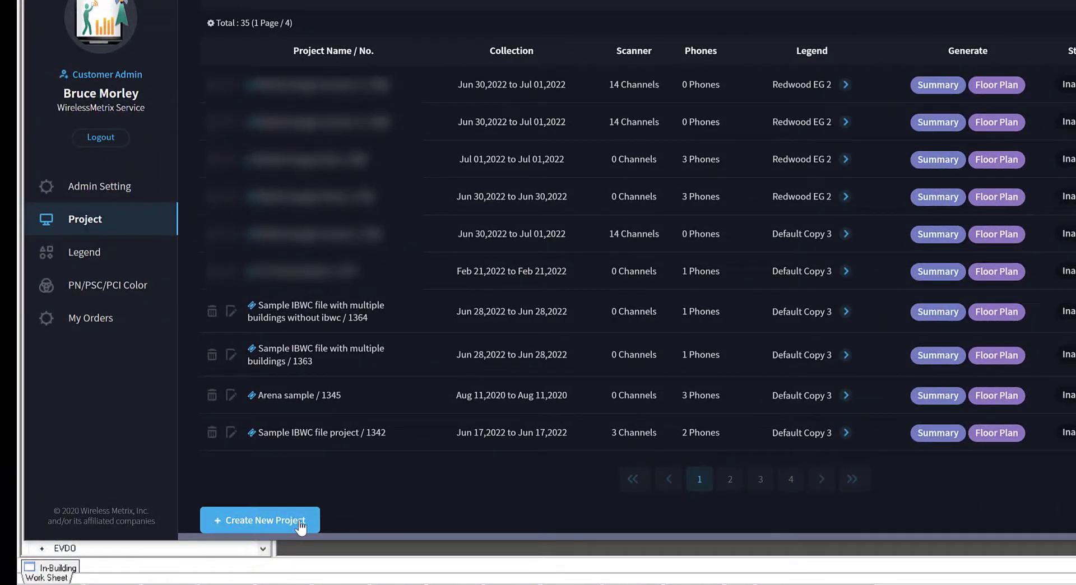
pyautogui.click(301, 524)
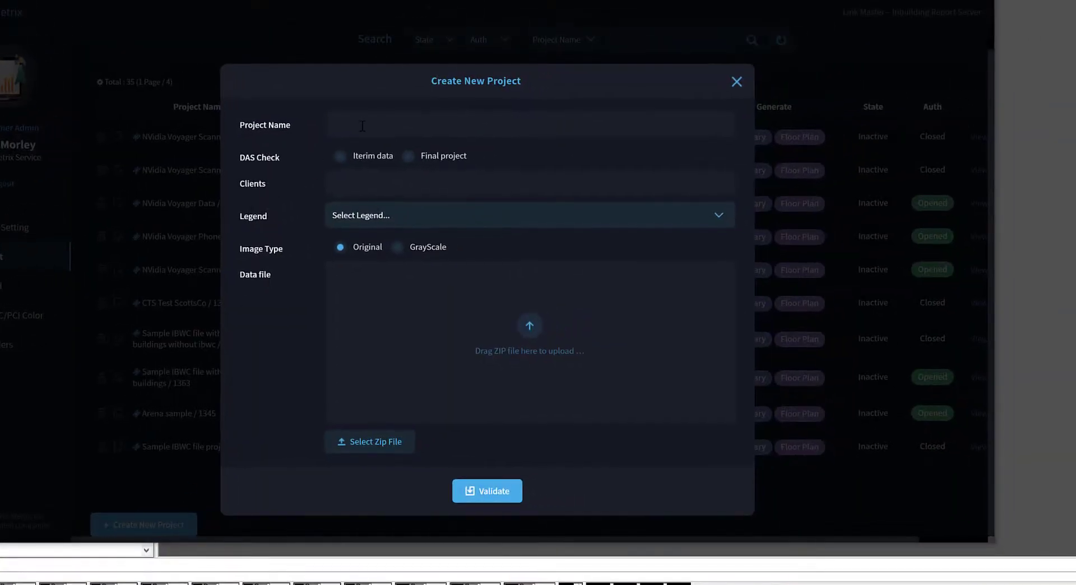
pyautogui.click(362, 126)
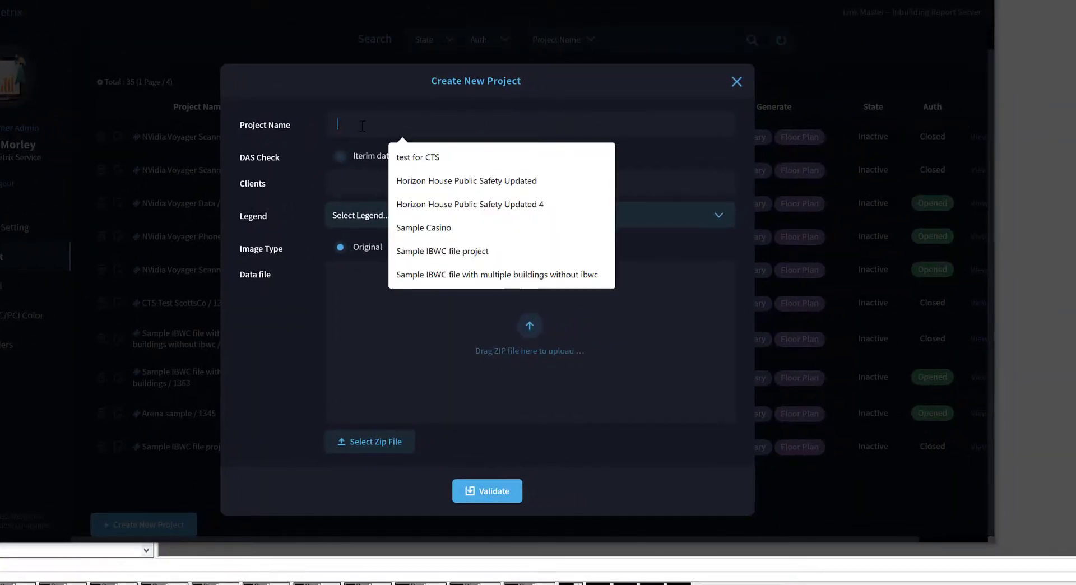
pyautogui.write('InBuilding test for IBWave')
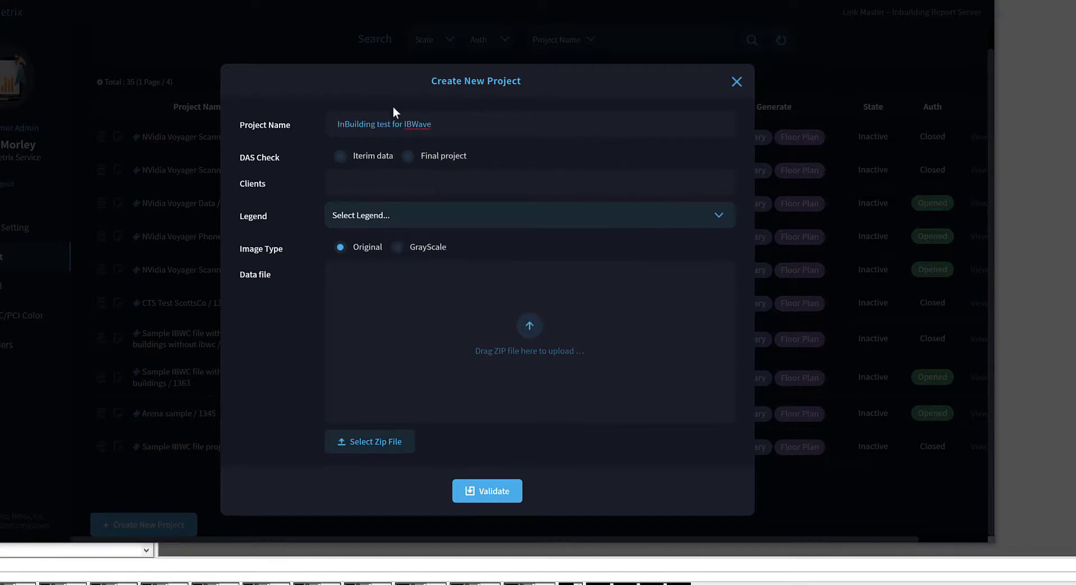
# - Mark the new project as Final project, assign it to Sample Client and choose the Default Copy 3 legend
pyautogui.click(408, 156)
pyautogui.click(445, 191)
pyautogui.click(348, 275)
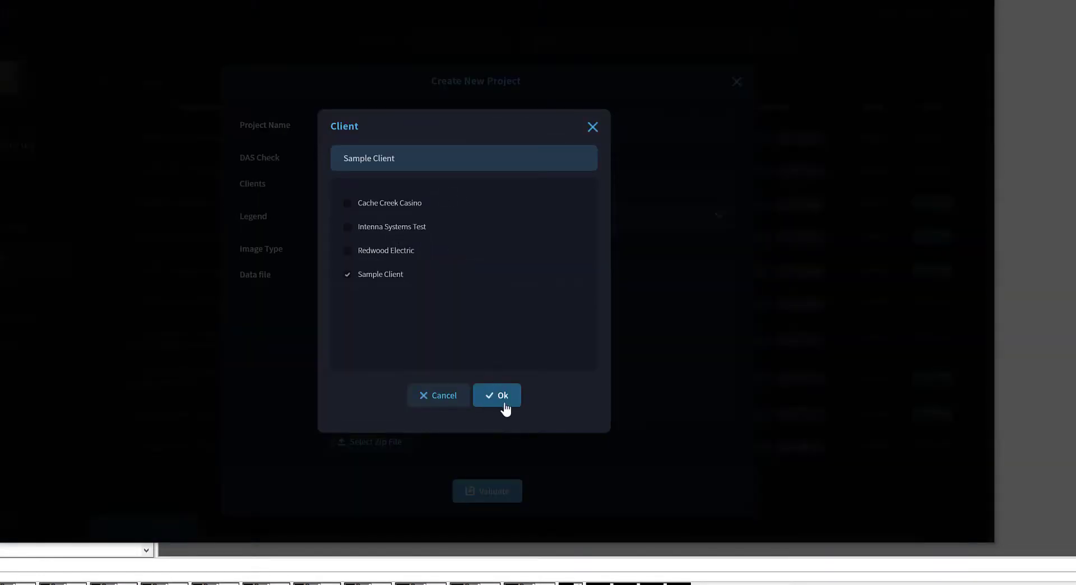
pyautogui.click(503, 403)
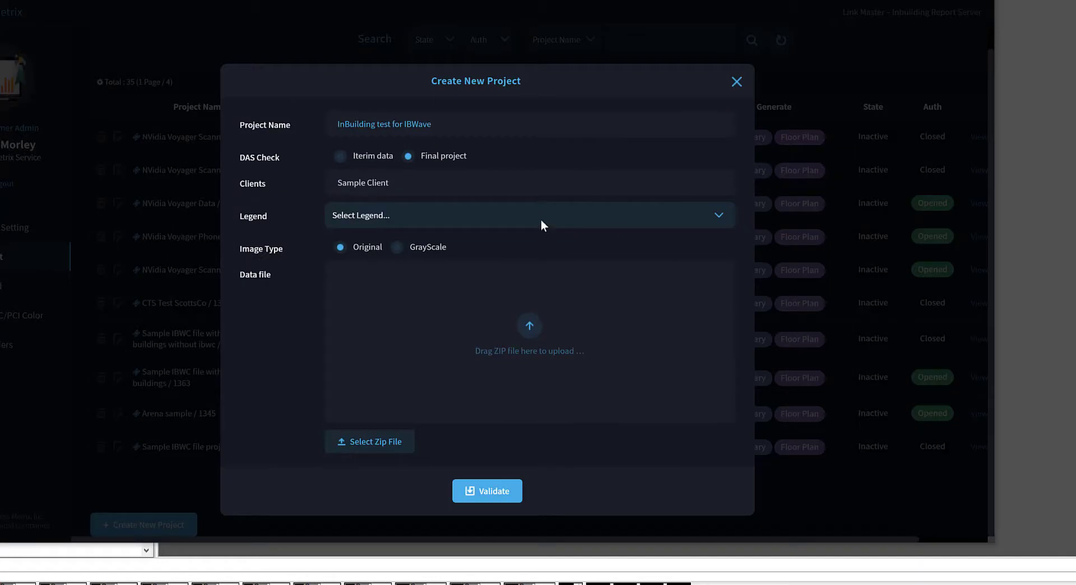
pyautogui.click(500, 214)
pyautogui.click(392, 281)
# - Add InBuilding_ZIP.zip from the InbuildingReport folder as the project's data file, then validate and save the project
pyautogui.click(330, 582)
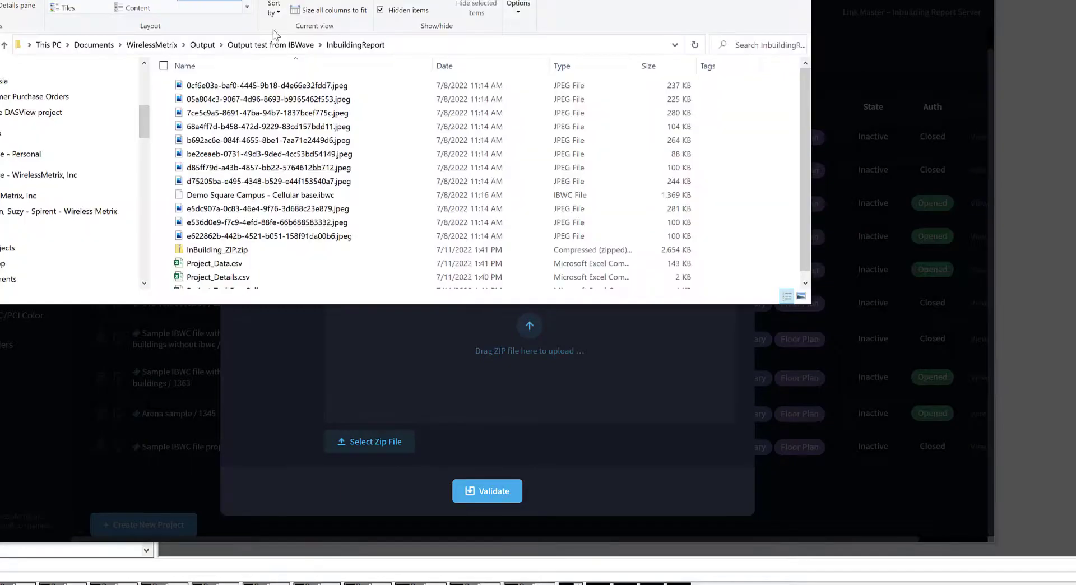
pyautogui.moveTo(202, 252); pyautogui.dragTo(473, 351)
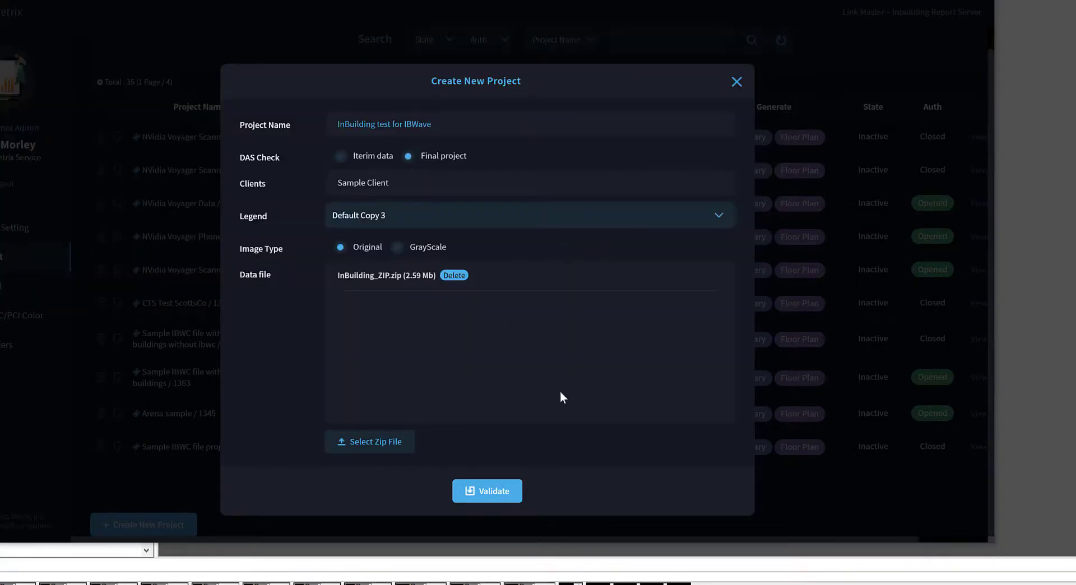
pyautogui.click(493, 496)
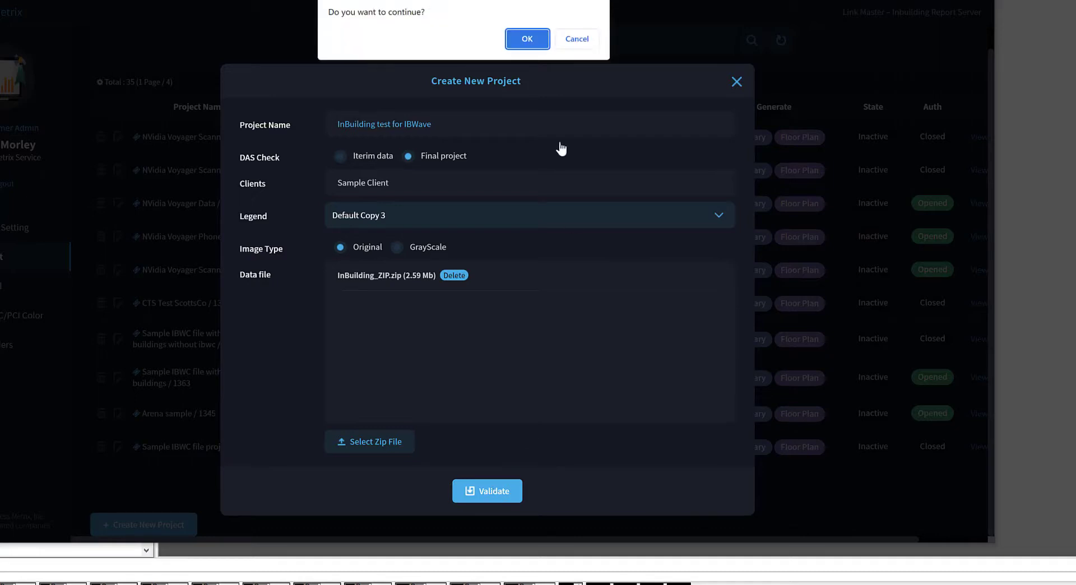
pyautogui.click(529, 37)
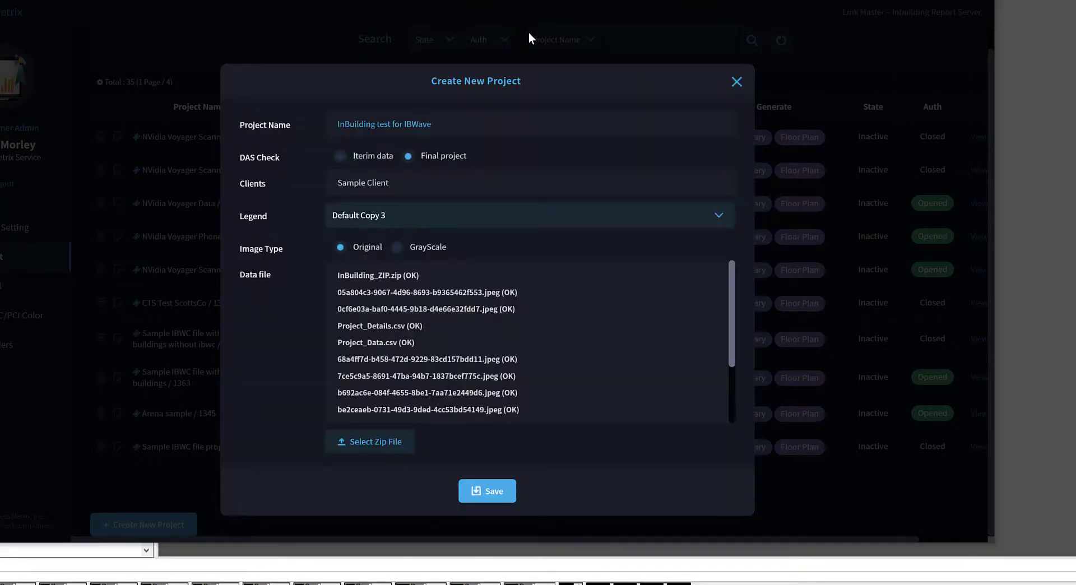
pyautogui.click(492, 492)
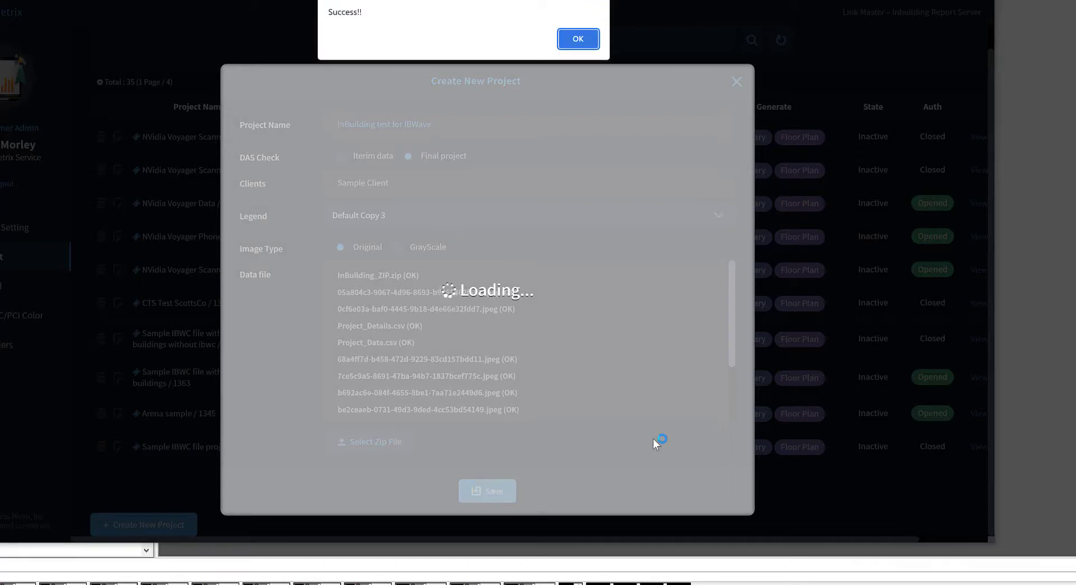
pyautogui.click(589, 41)
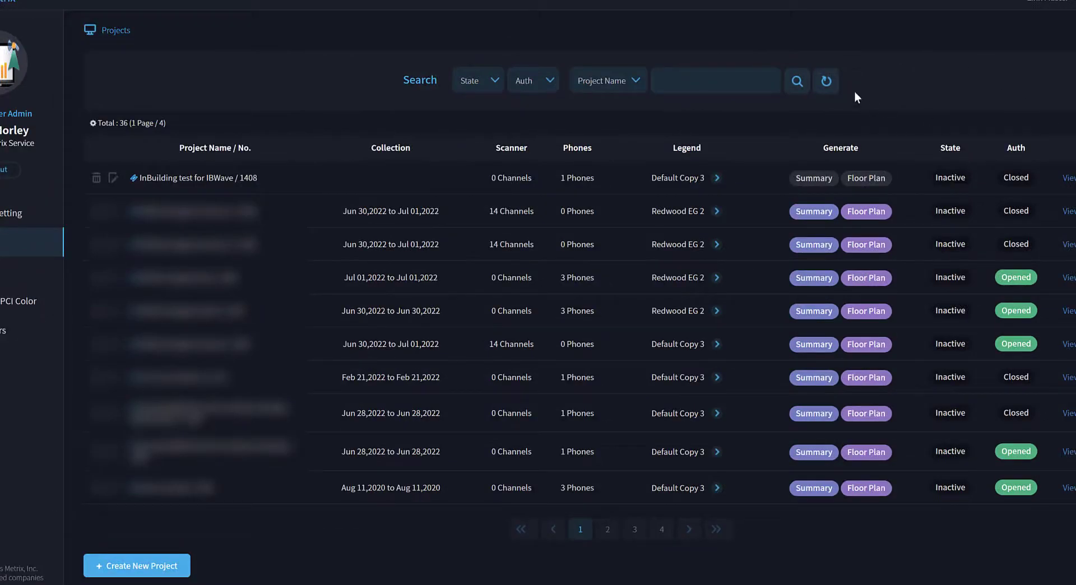
# - Refresh the project list, open the summary of "InBuilding test for IBWave" and examine UE 1's floor-by-floor breakdown
pyautogui.click(827, 82)
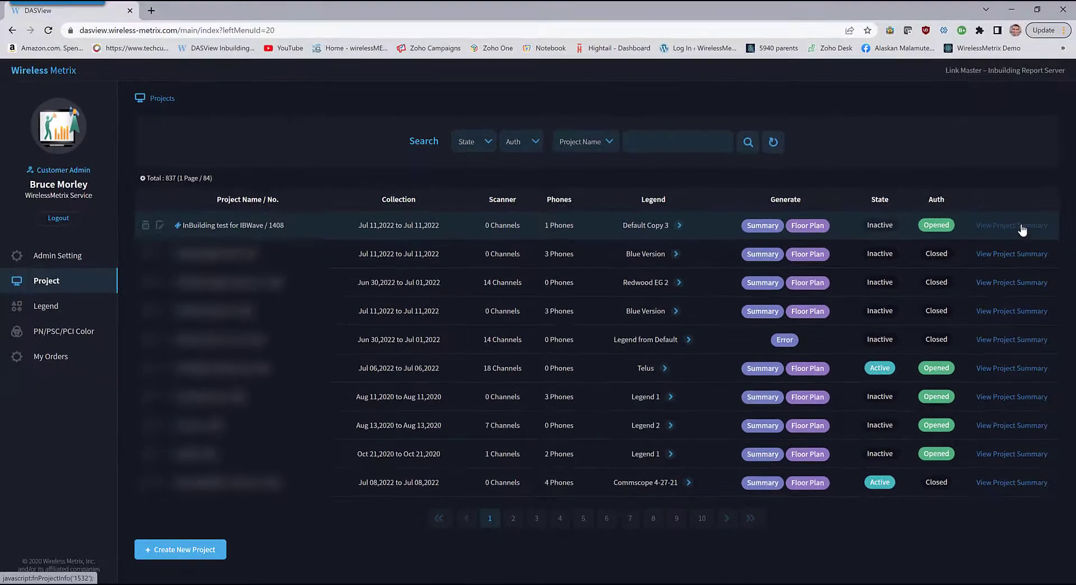
pyautogui.click(1020, 225)
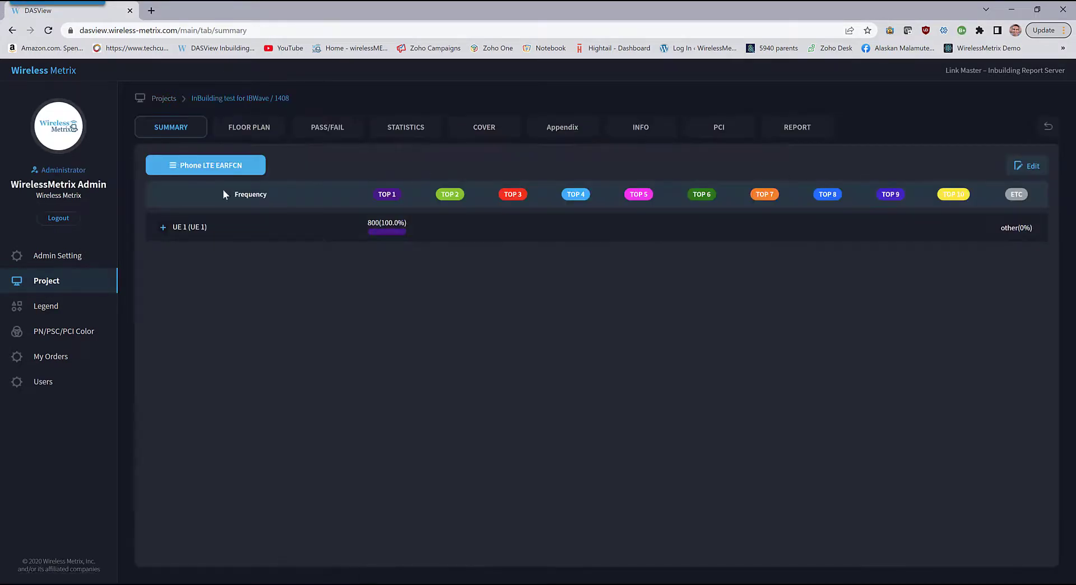
pyautogui.click(163, 227)
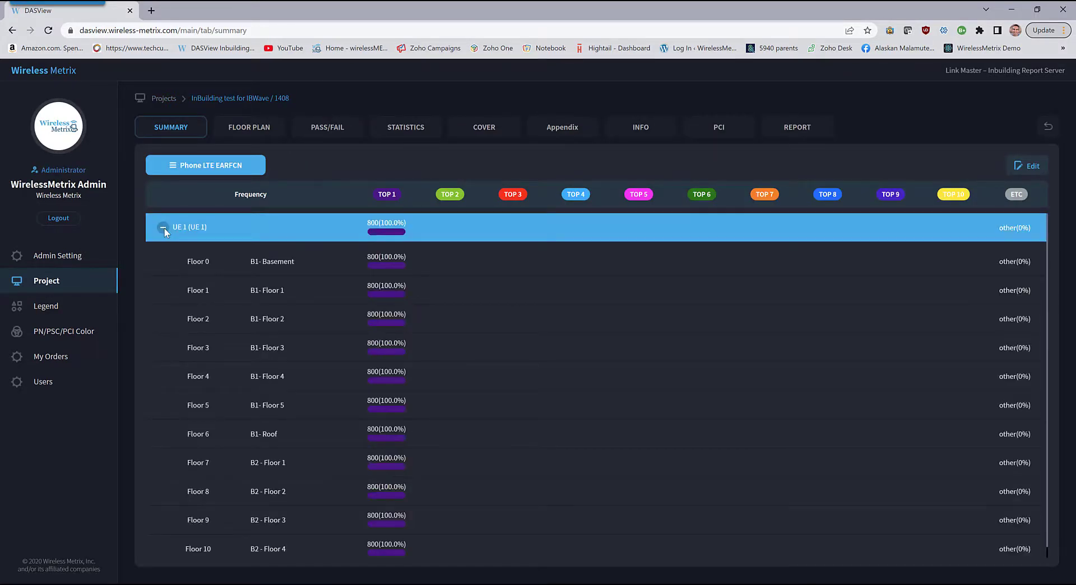
pyautogui.click(163, 227)
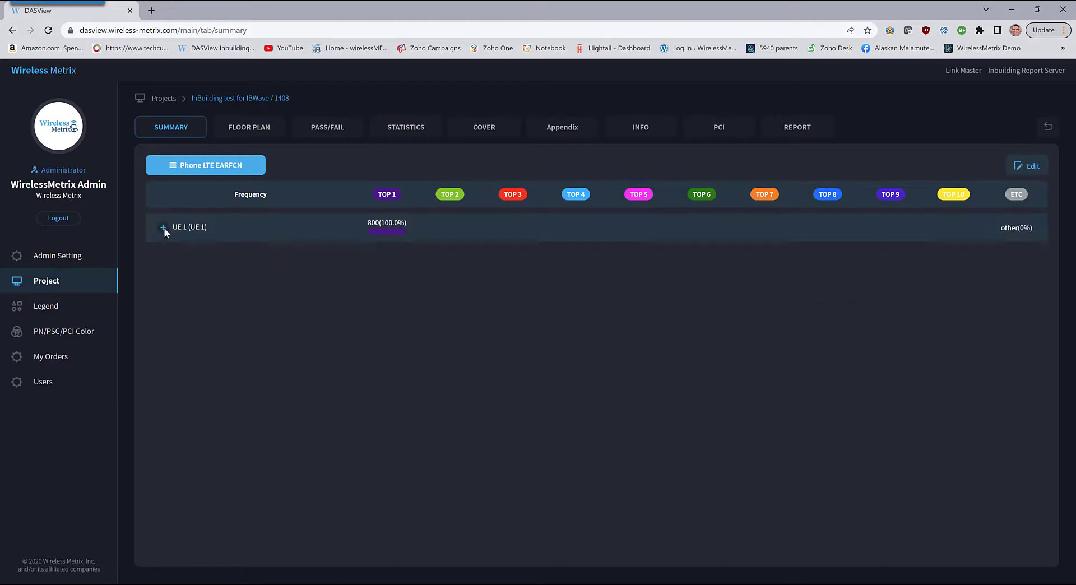
# - Set the operator of device UE 1 to AT&T
pyautogui.click(1025, 170)
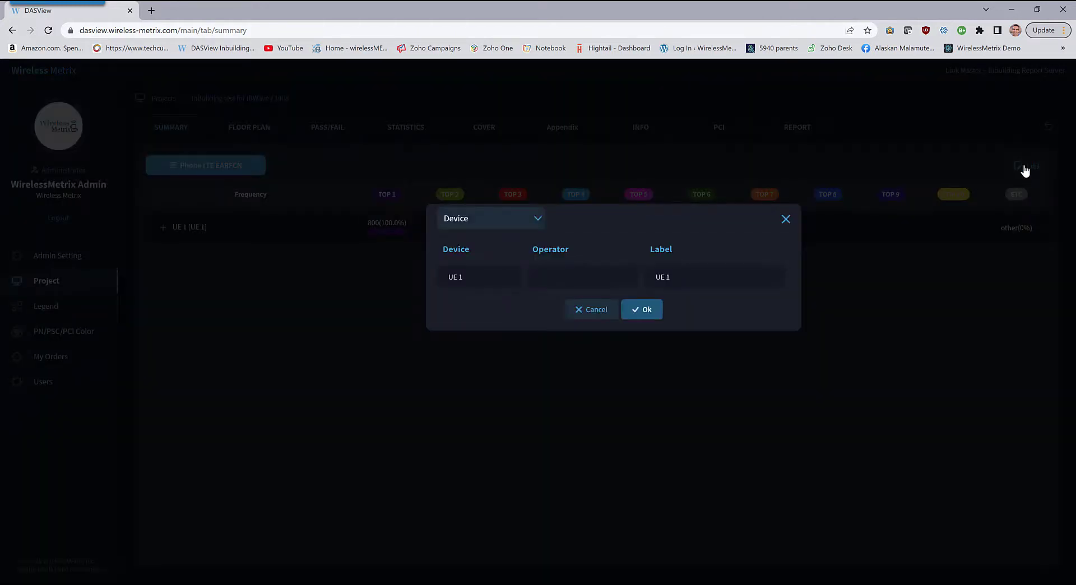
pyautogui.click(562, 278)
pyautogui.write('AT&T')
pyautogui.click(655, 311)
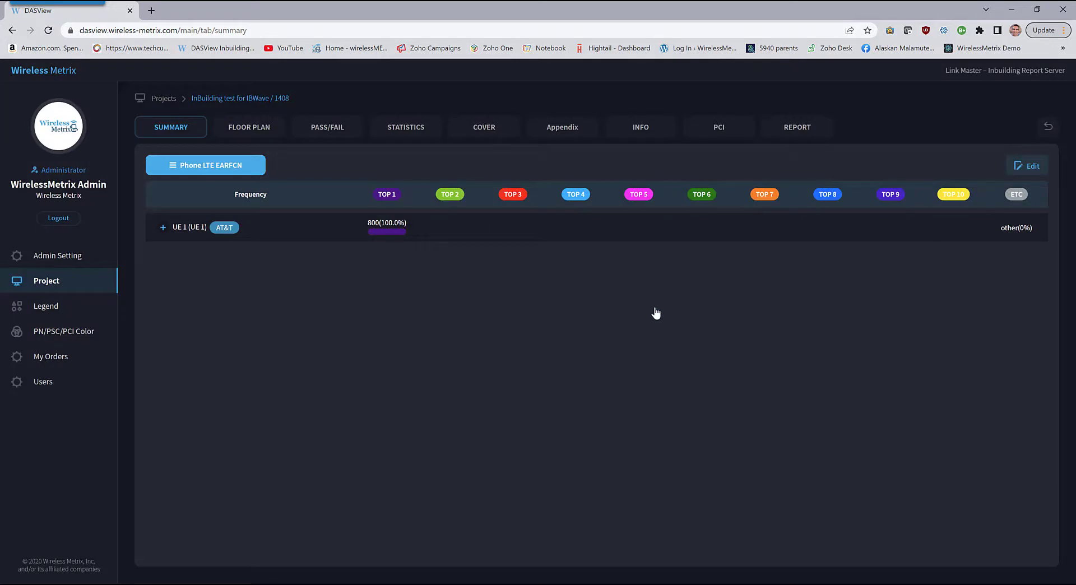
# - Select all channels, all floors and the Phone LTE EARFCN, PCI, RSRP, RSRQ and SNR parameters for the project's report
pyautogui.click(796, 129)
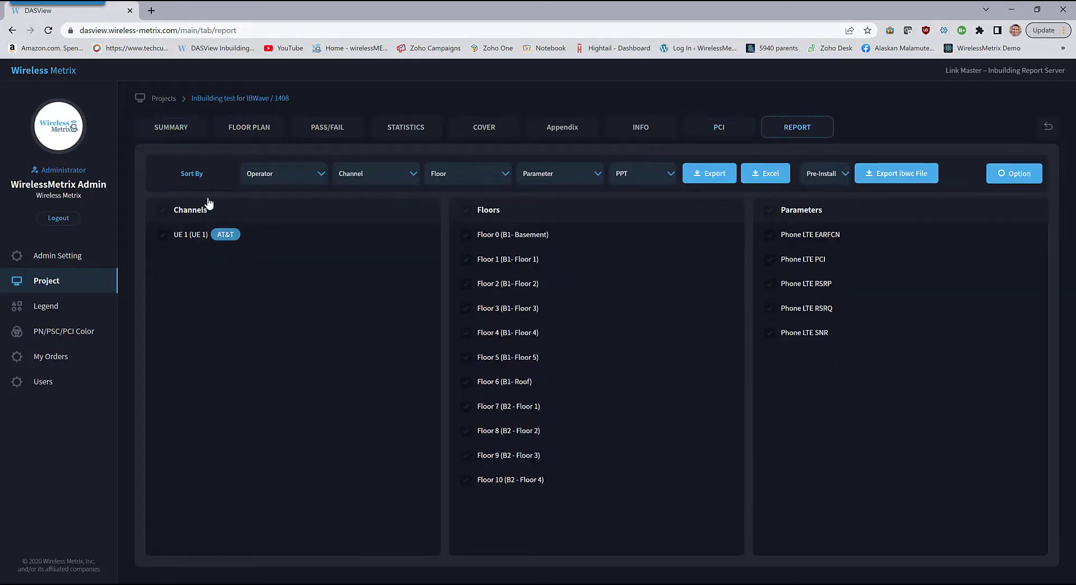
pyautogui.click(163, 212)
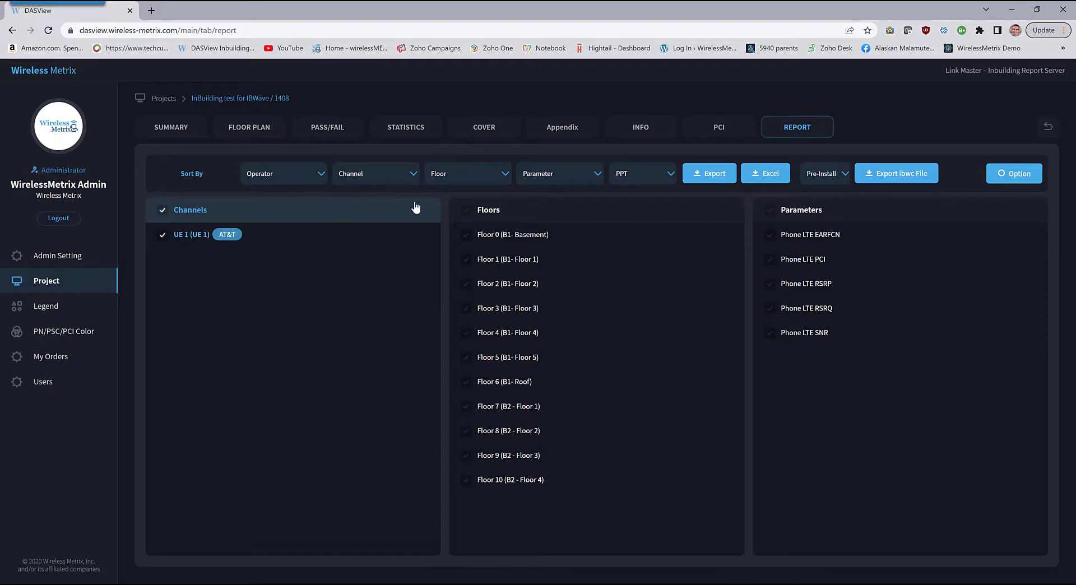
pyautogui.click(466, 212)
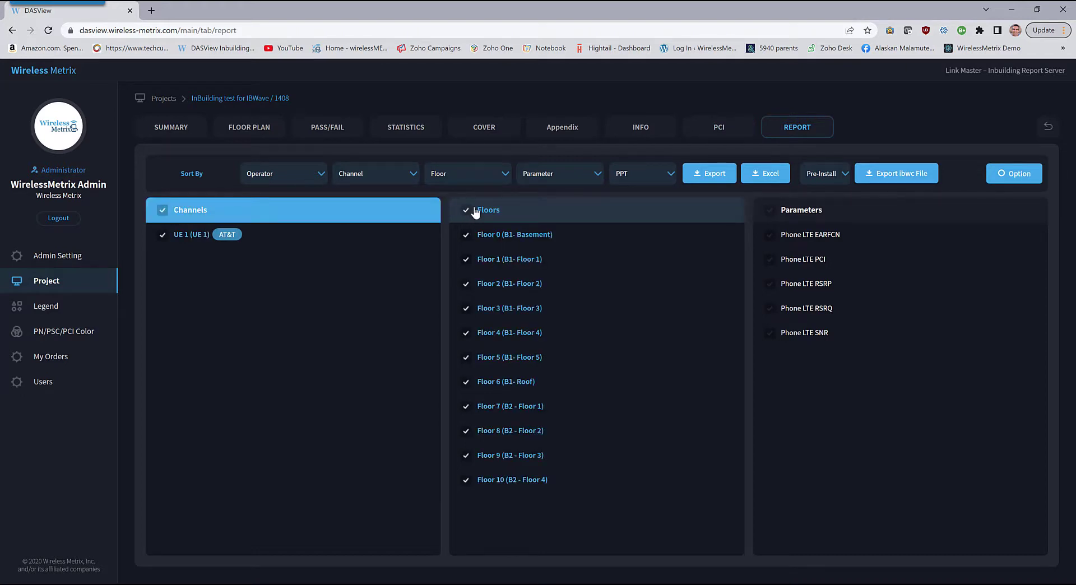
pyautogui.click(770, 235)
pyautogui.click(771, 260)
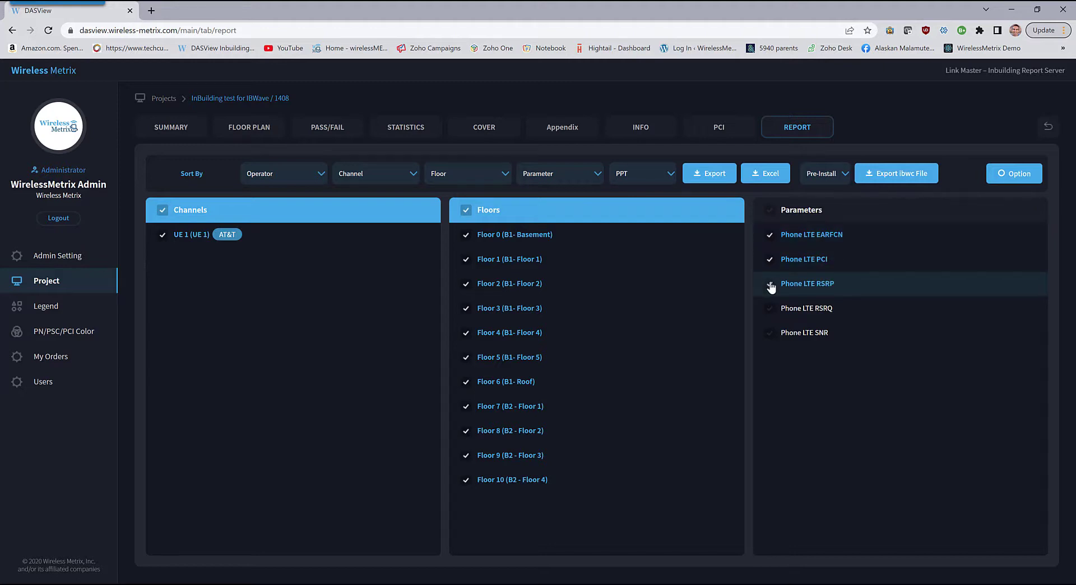
pyautogui.click(771, 309)
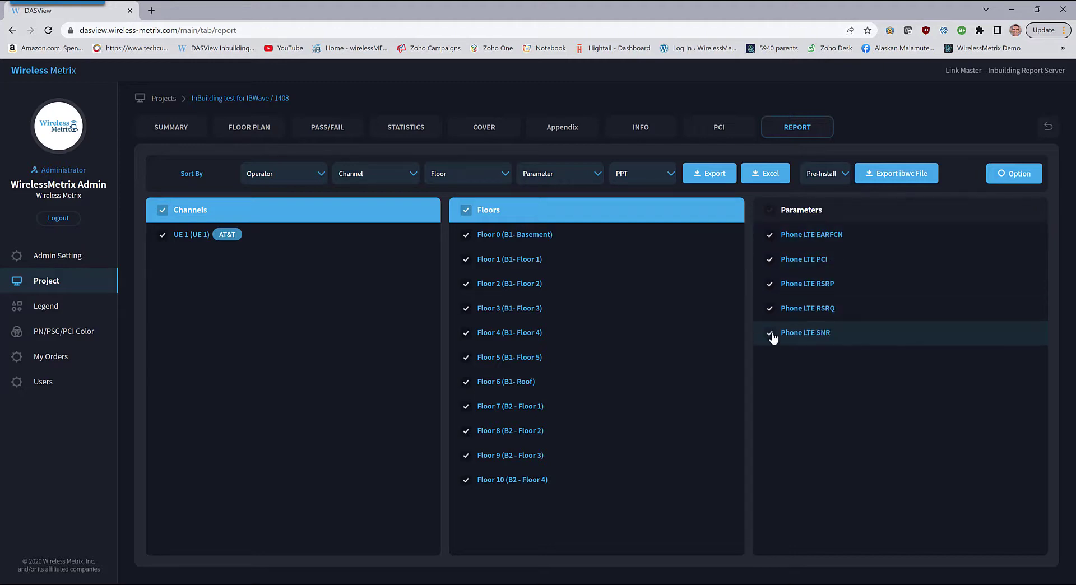
pyautogui.click(771, 334)
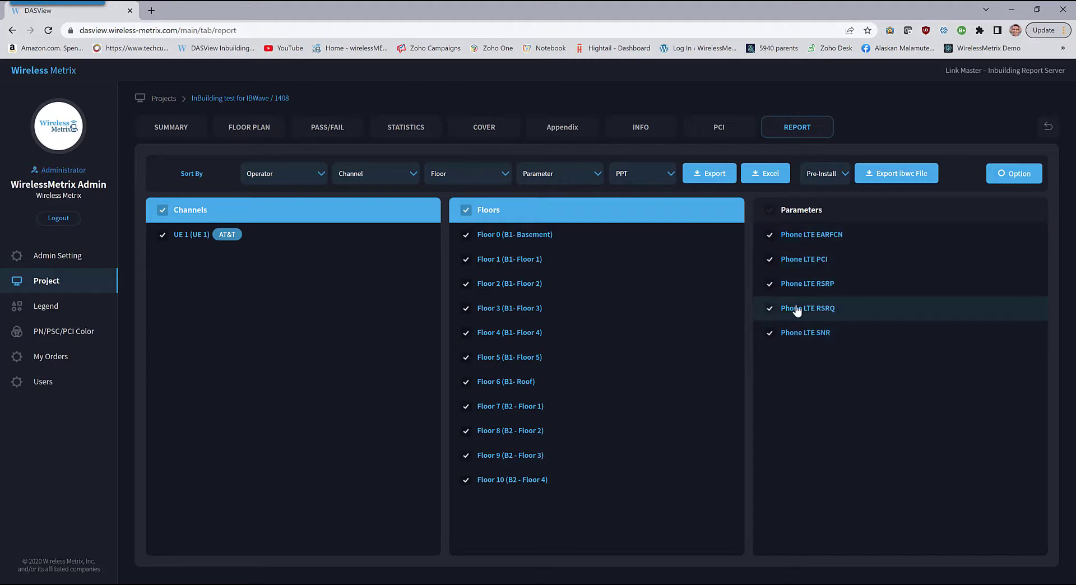
# - Export the selected report data as an ibwc file with the Pre-Install survey type
pyautogui.click(845, 174)
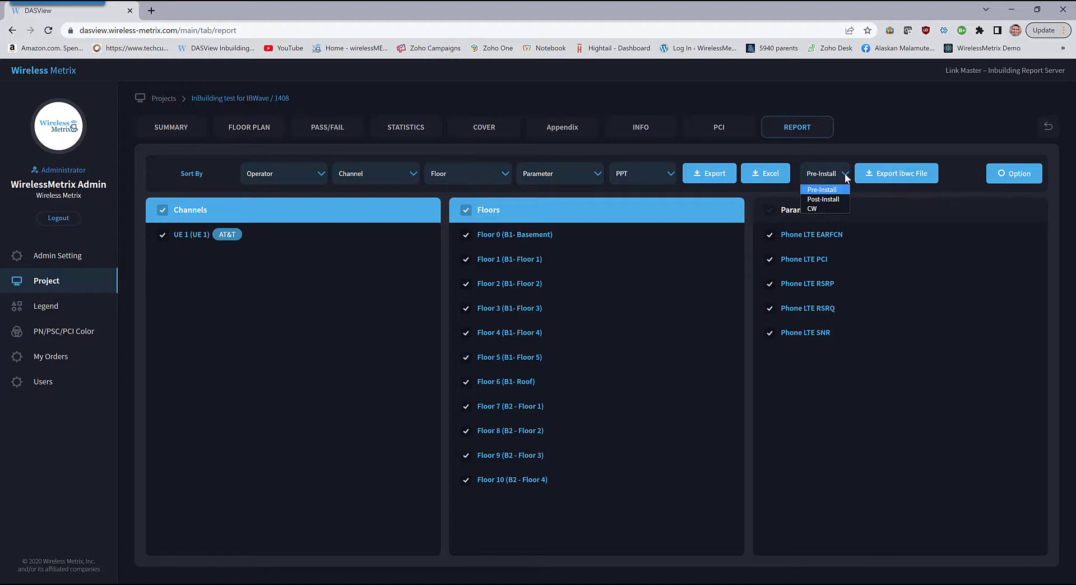
pyautogui.click(845, 174)
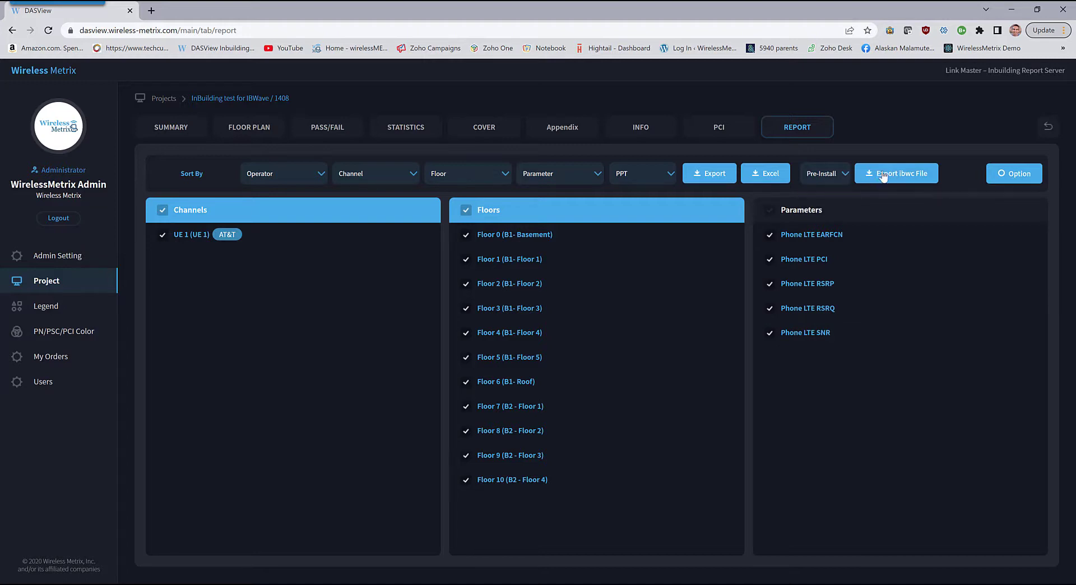
pyautogui.click(902, 174)
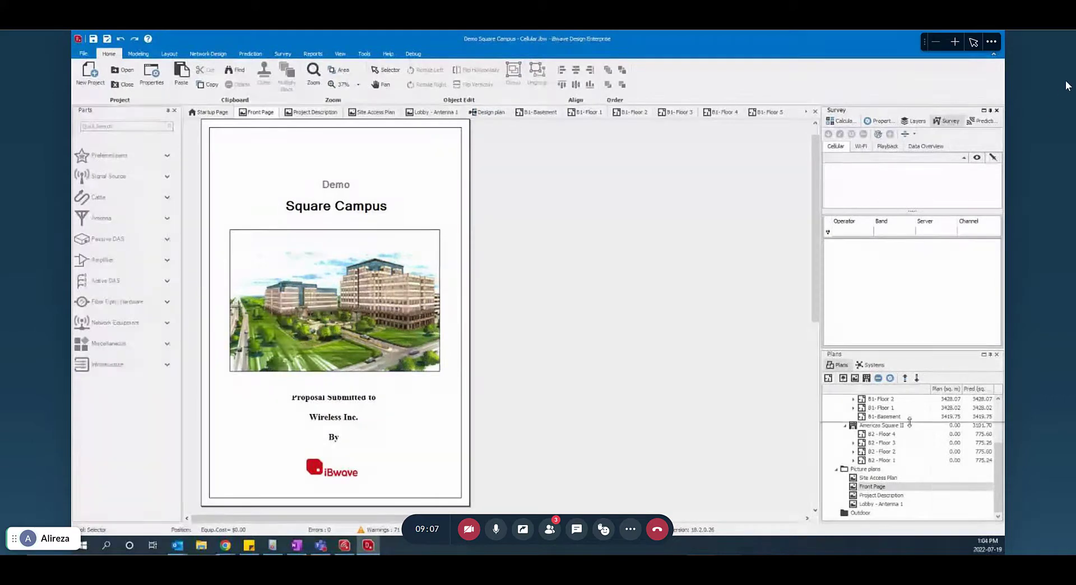
# - Import the collection data file "InBuilding test for IBWave (1).ibwc" and merge its new survey lines with all locations approved
pyautogui.moveTo(909, 422); pyautogui.dragTo(909, 421)
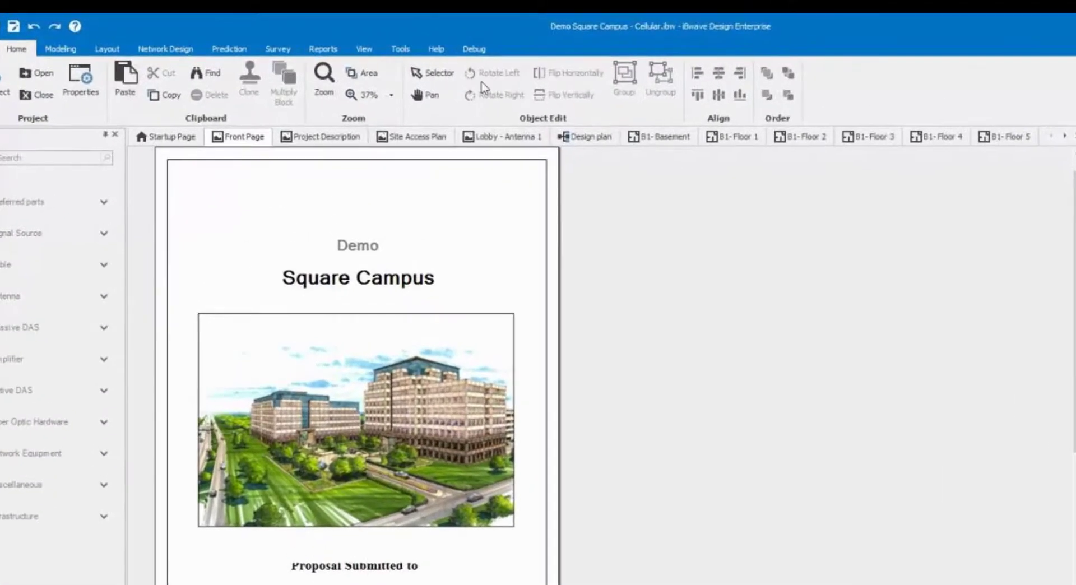
pyautogui.click(278, 49)
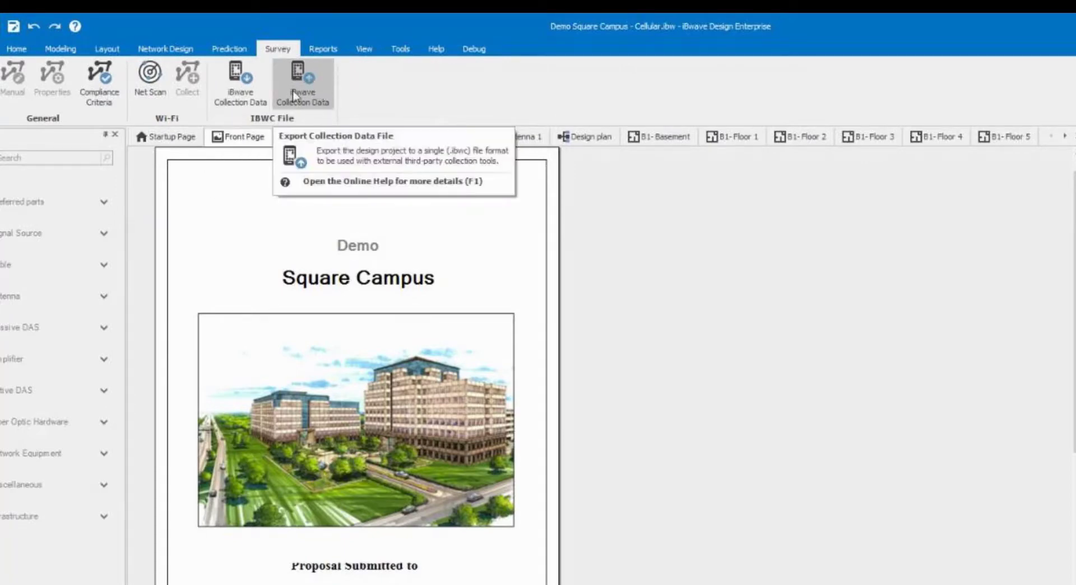
pyautogui.click(237, 93)
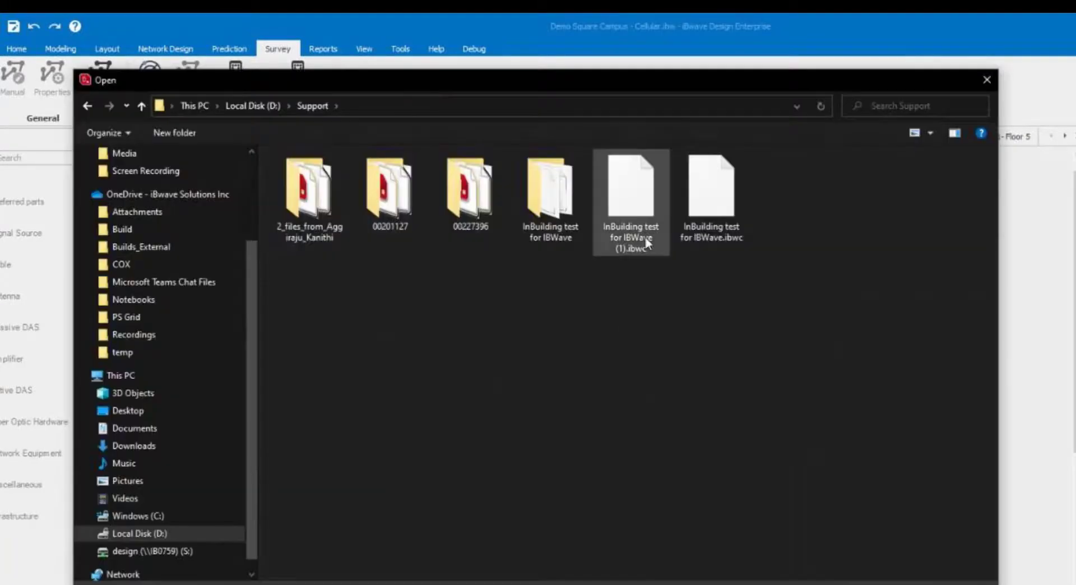
pyautogui.doubleClick(627, 229)
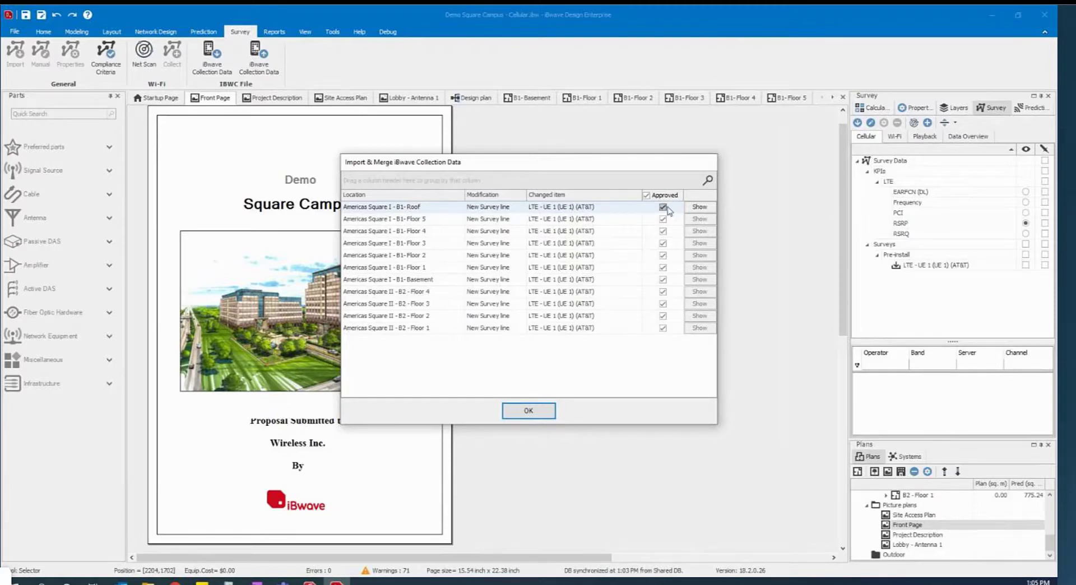
pyautogui.click(663, 231)
pyautogui.click(663, 231)
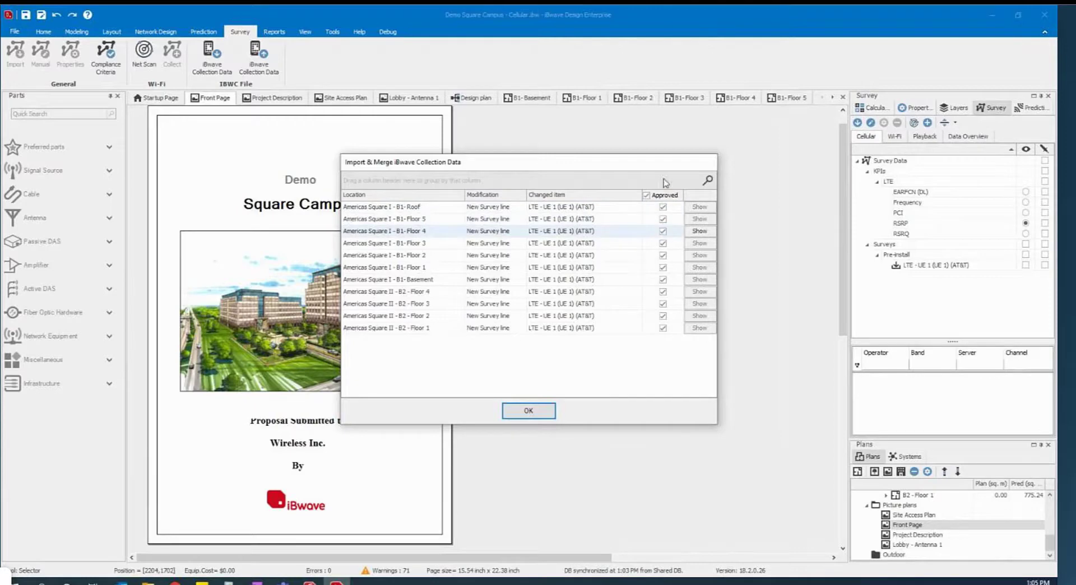
pyautogui.click(550, 404)
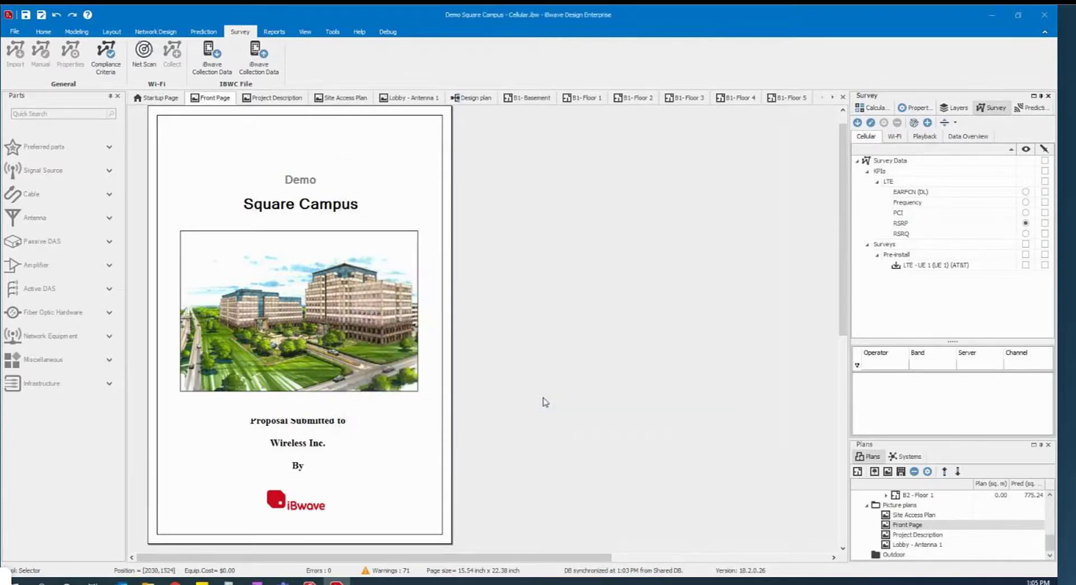
# - Open the B1-Floor 1 plan and hide Operator 1's 700 MHz LTE RSRP prediction map
pyautogui.click(582, 98)
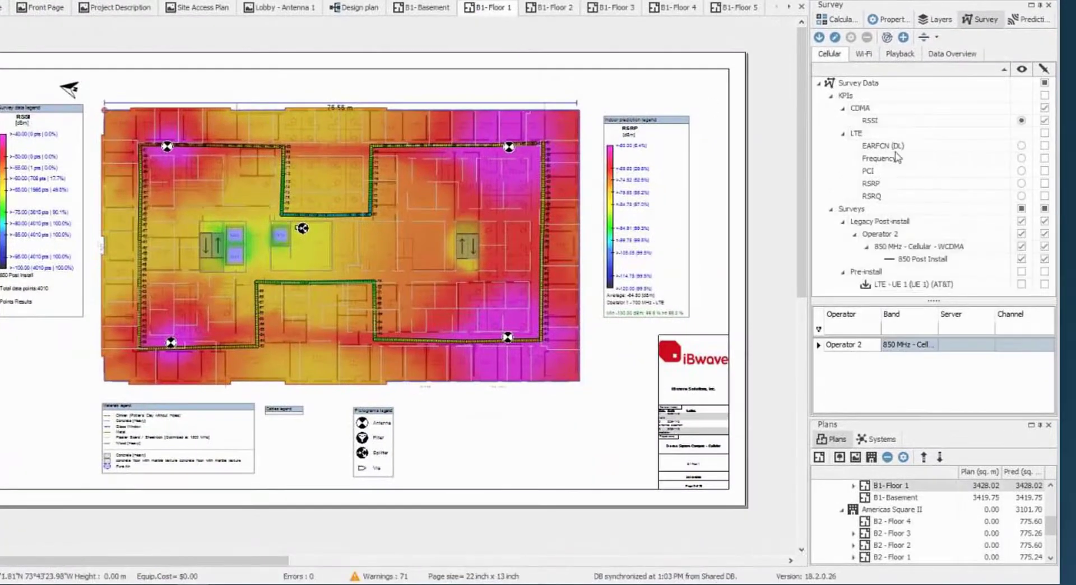
pyautogui.click(1030, 47)
pyautogui.click(1011, 248)
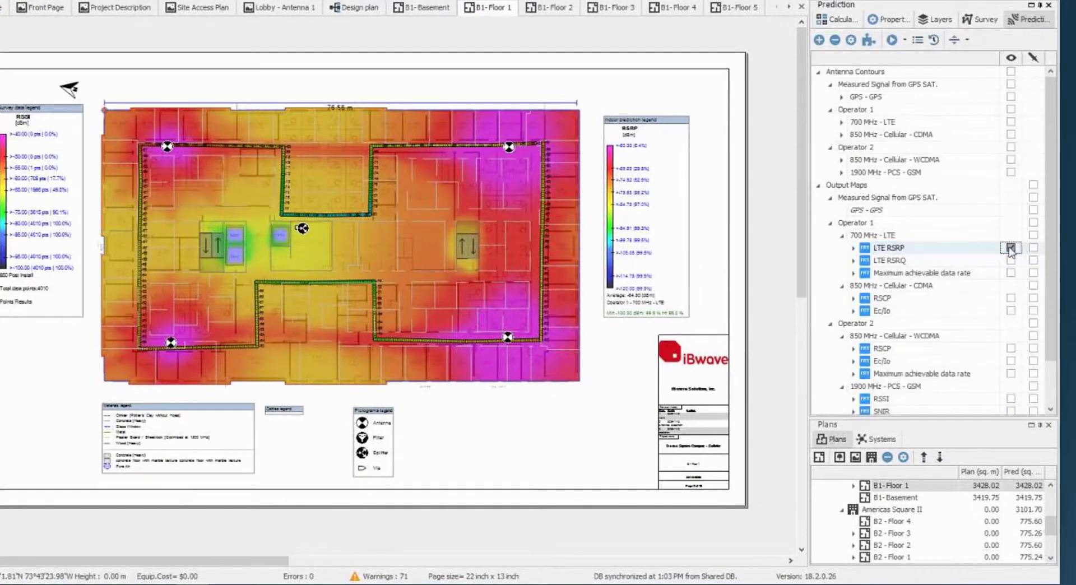
pyautogui.click(1010, 247)
# - Hide Operator 2's legacy post-install survey on B1-Floor 1 and display the pre-install LTE - UE 1 (AT&T) survey by RSRP
pyautogui.click(980, 19)
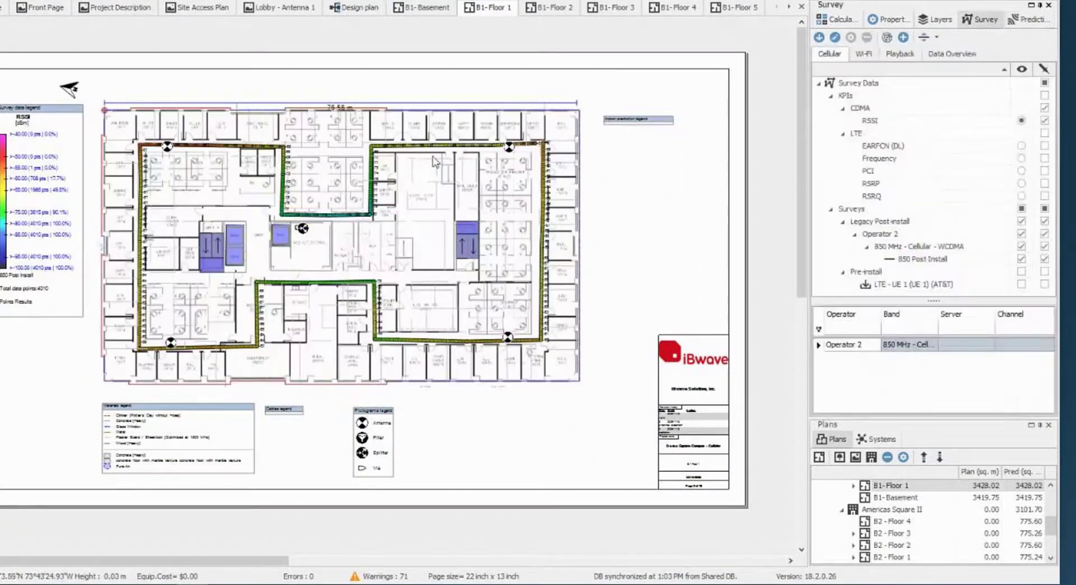
pyautogui.scroll(2, 263, 208)
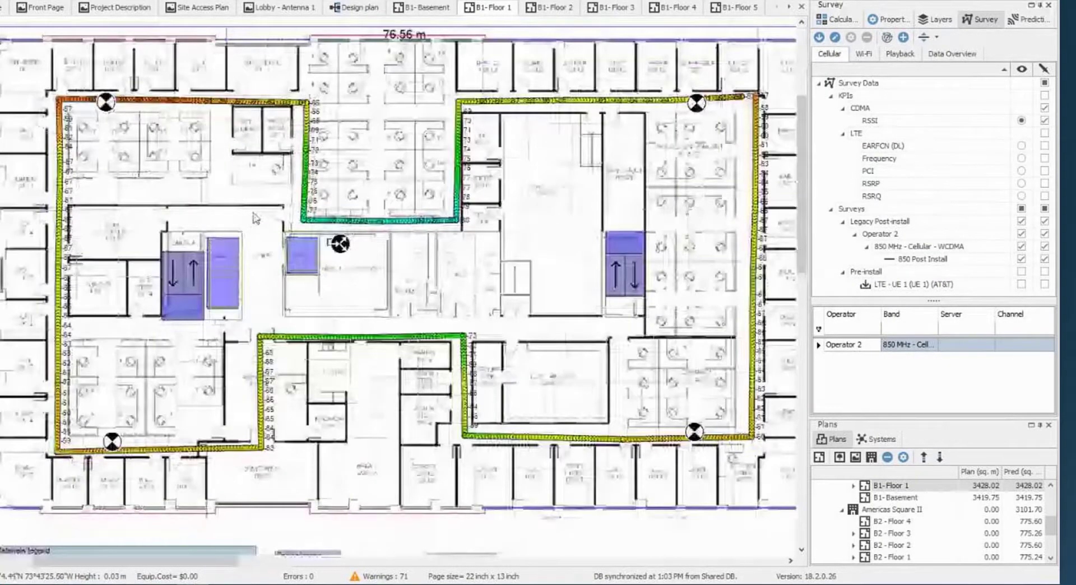
pyautogui.scroll(1, 256, 218)
pyautogui.scroll(-1, 256, 218)
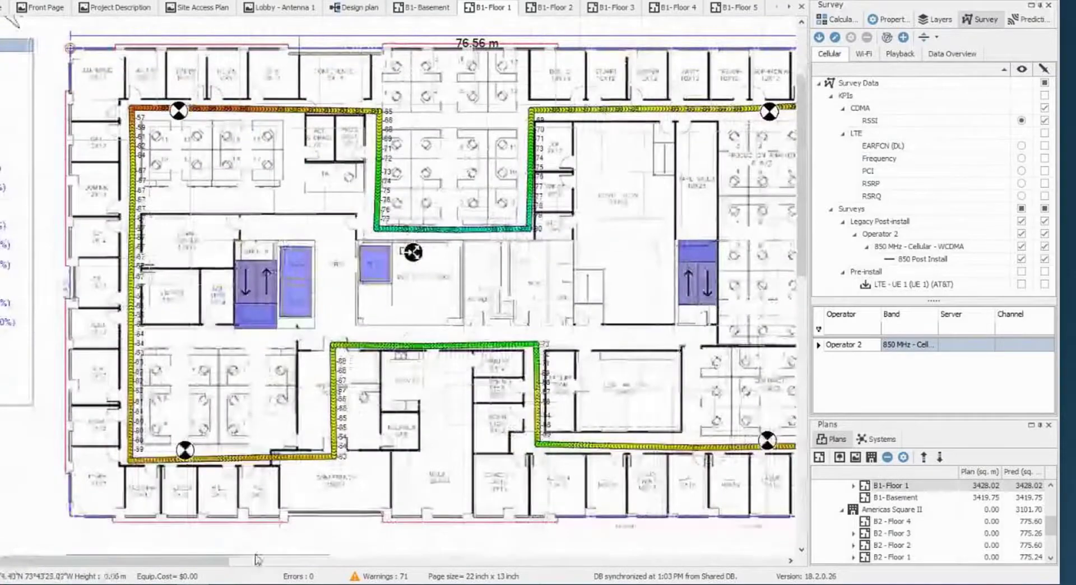
pyautogui.moveTo(218, 562); pyautogui.dragTo(228, 563)
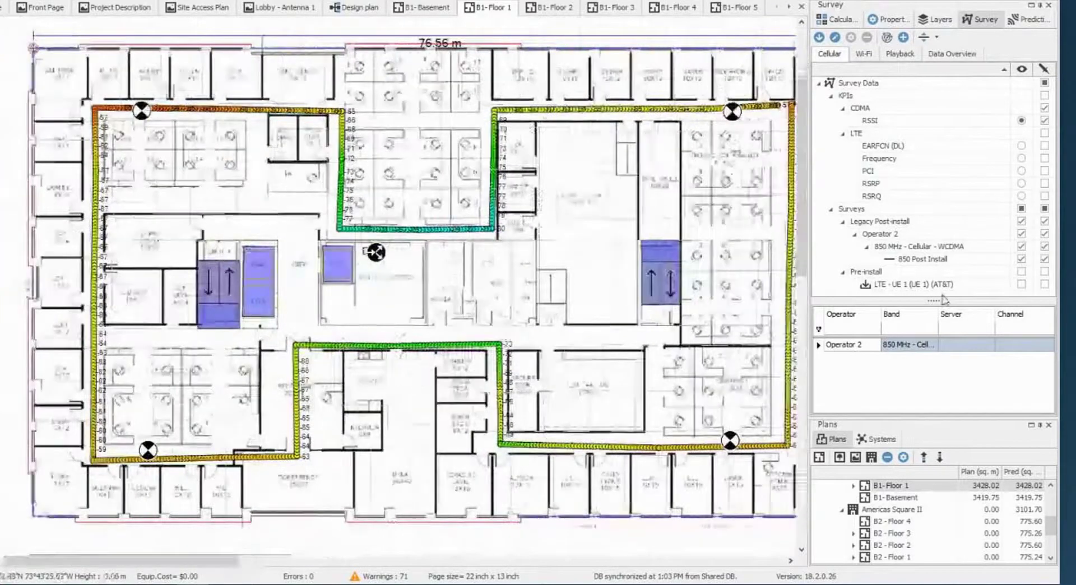
pyautogui.moveTo(941, 301); pyautogui.dragTo(944, 319)
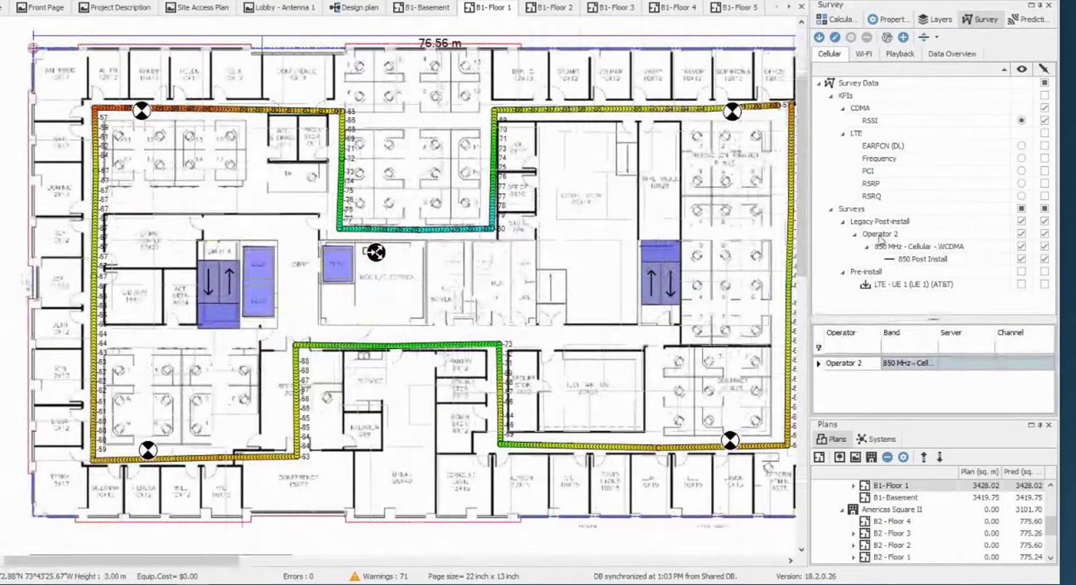
pyautogui.click(852, 234)
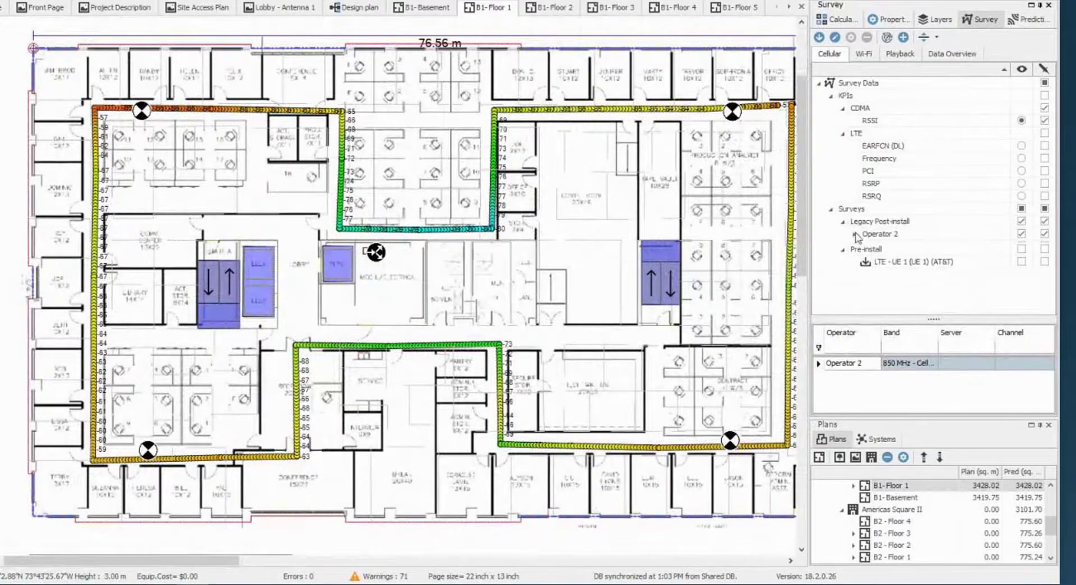
pyautogui.click(1021, 234)
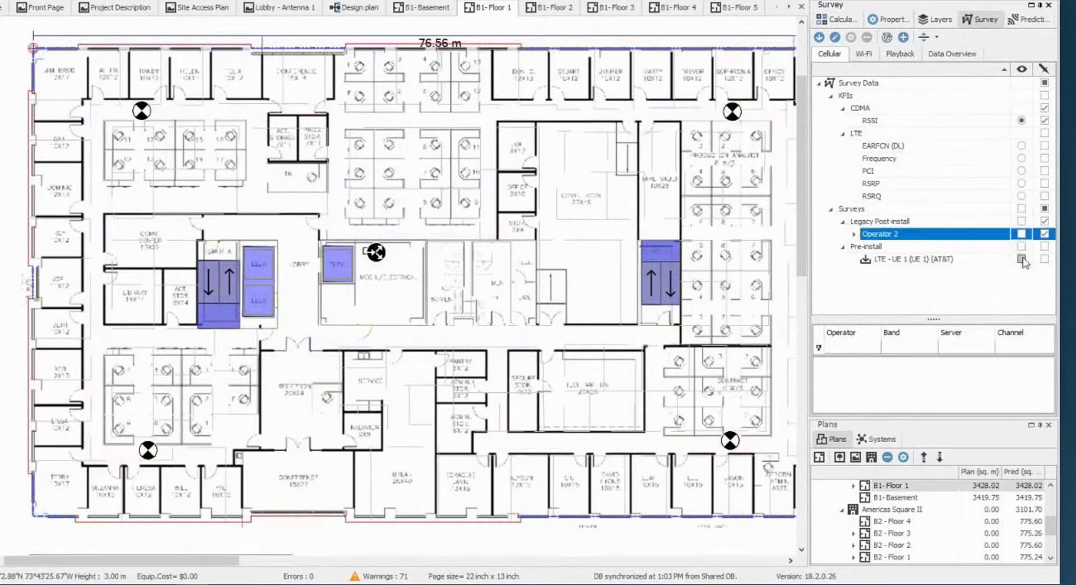
pyautogui.click(1021, 259)
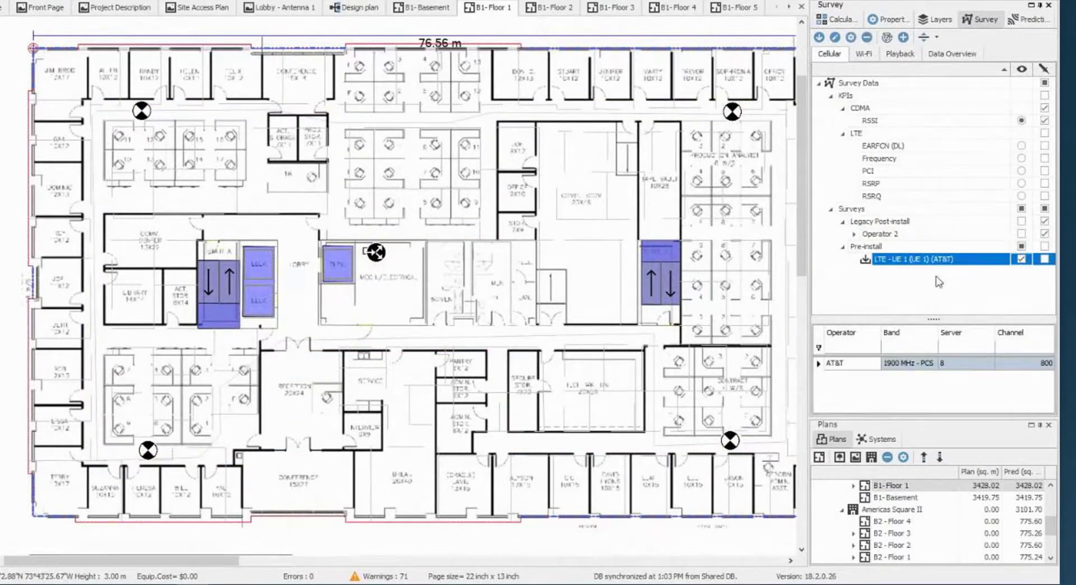
pyautogui.click(1021, 184)
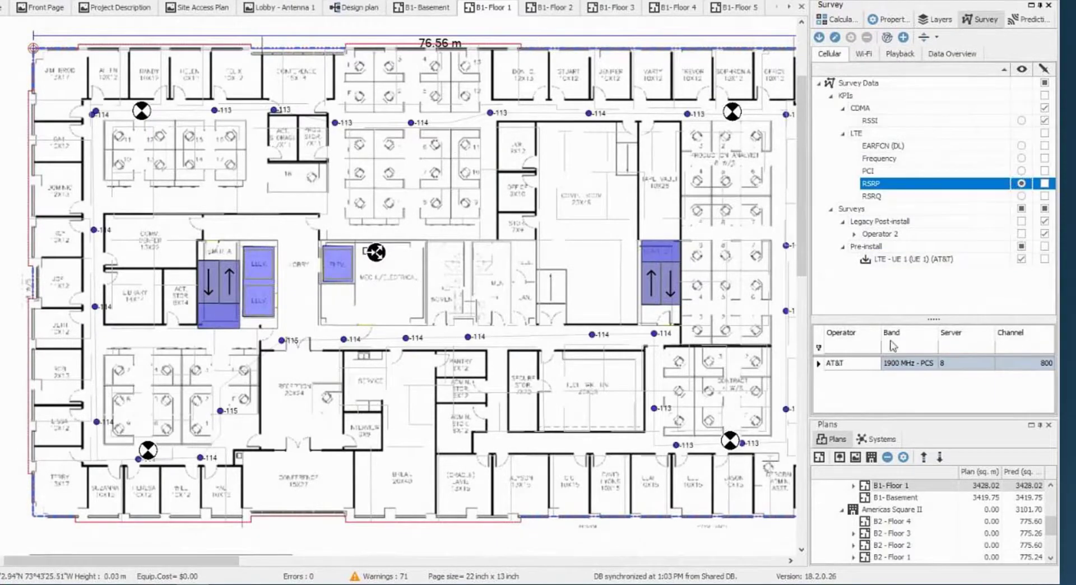
# - Set the plotted data of the LTE - UE 1 (AT&T) survey to Raw in its survey data properties
pyautogui.doubleClick(913, 260)
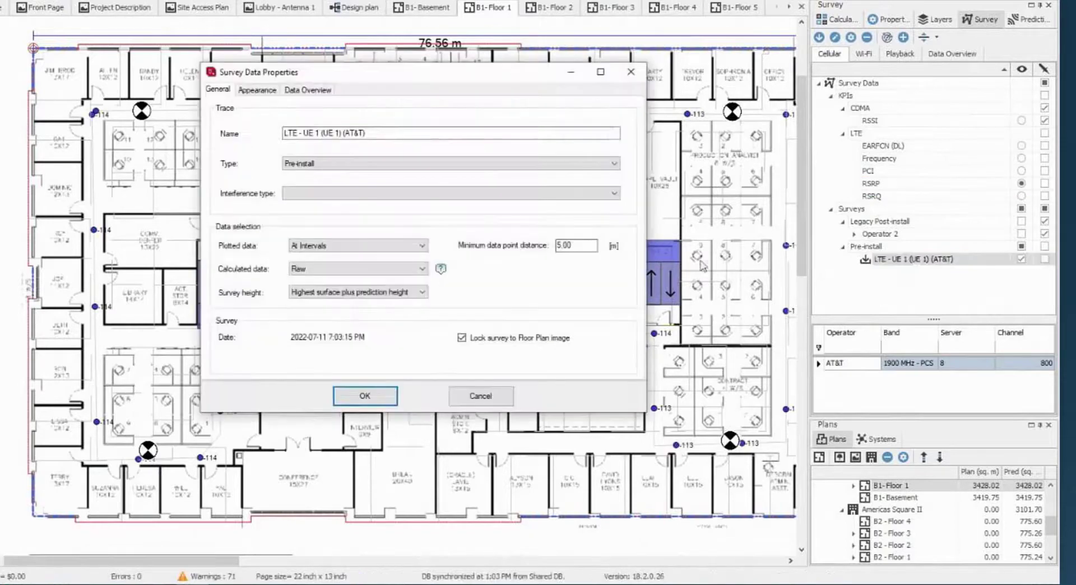
pyautogui.moveTo(359, 79); pyautogui.dragTo(365, 336)
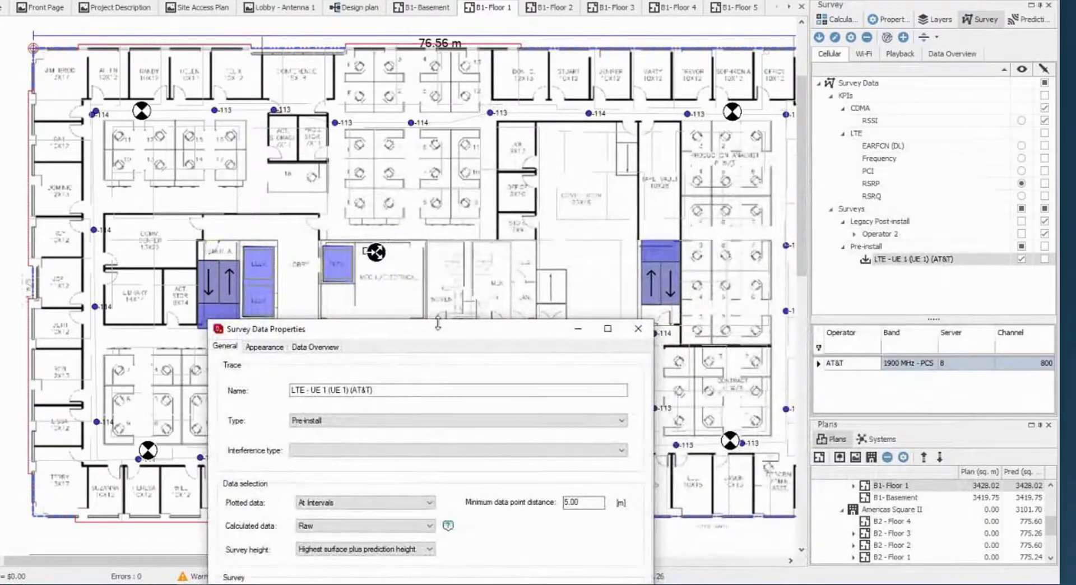
pyautogui.moveTo(438, 329); pyautogui.dragTo(421, 90)
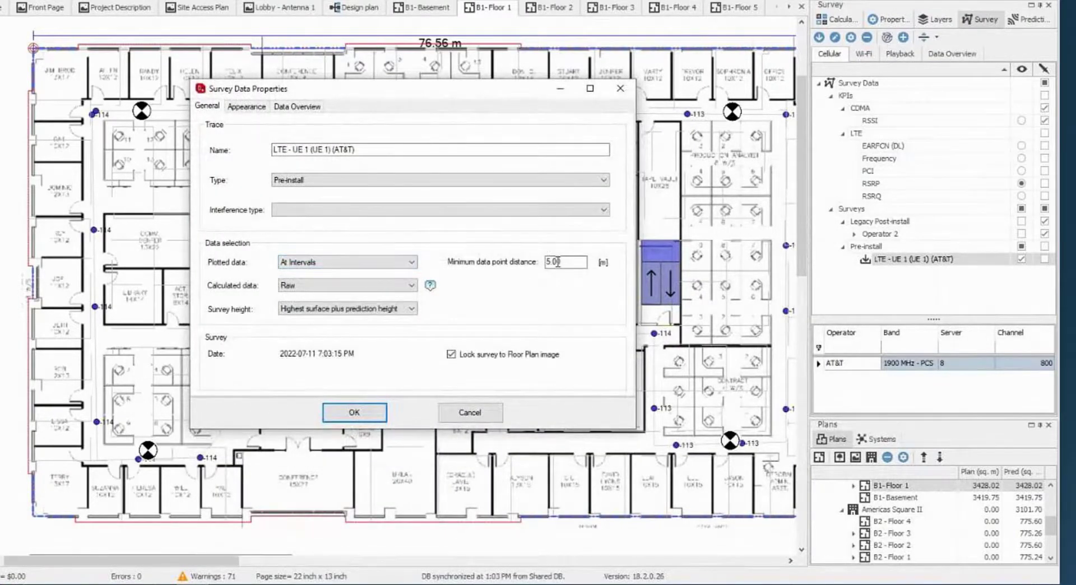
pyautogui.click(415, 264)
pyautogui.click(401, 274)
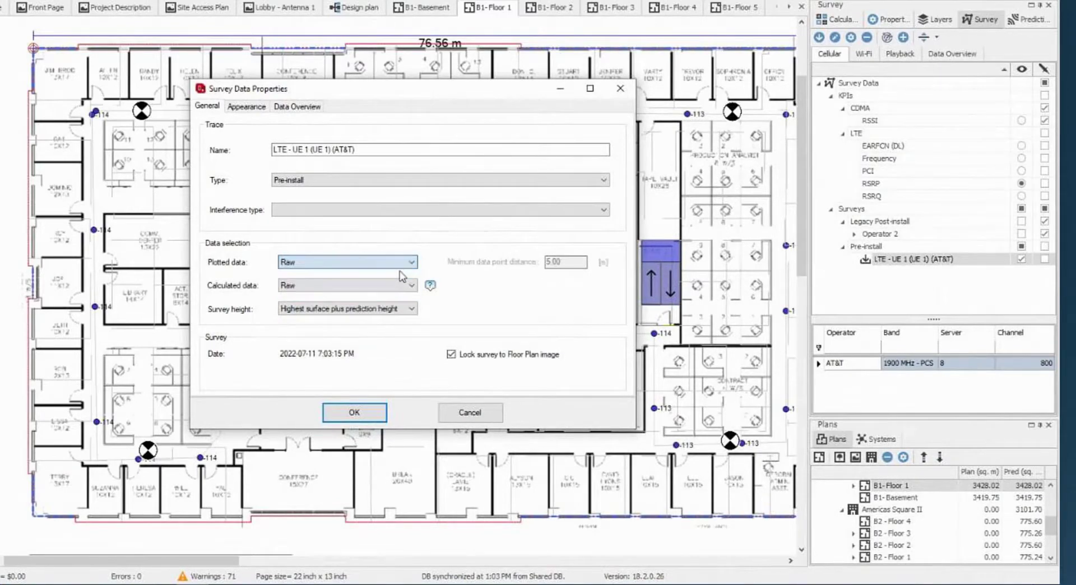
pyautogui.click(363, 413)
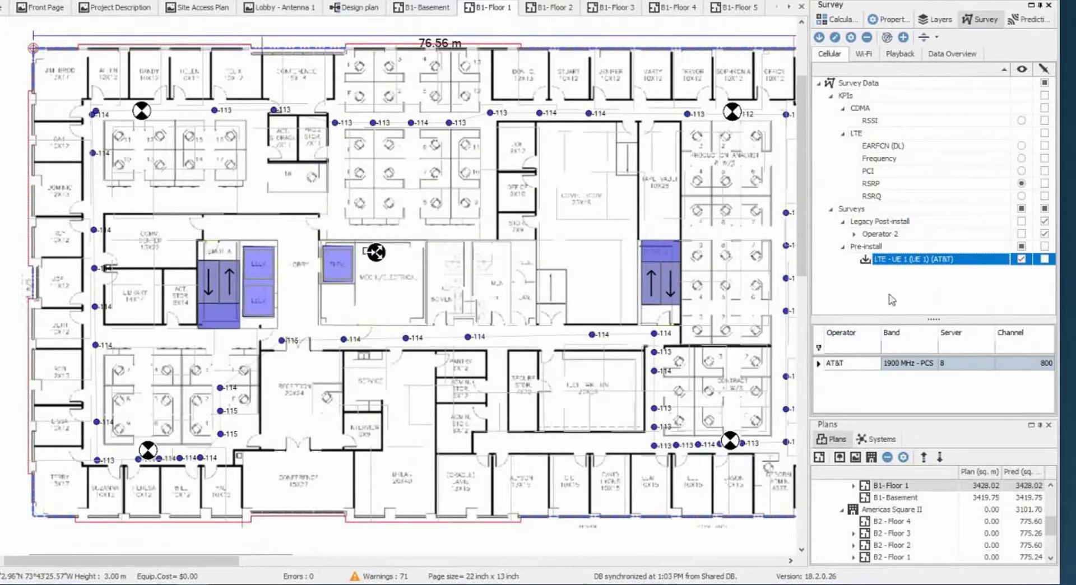
# - Reselect RSRP as the displayed LTE KPI and enlarge the survey's operator, band, server and channel list
pyautogui.click(1021, 184)
pyautogui.click(1021, 185)
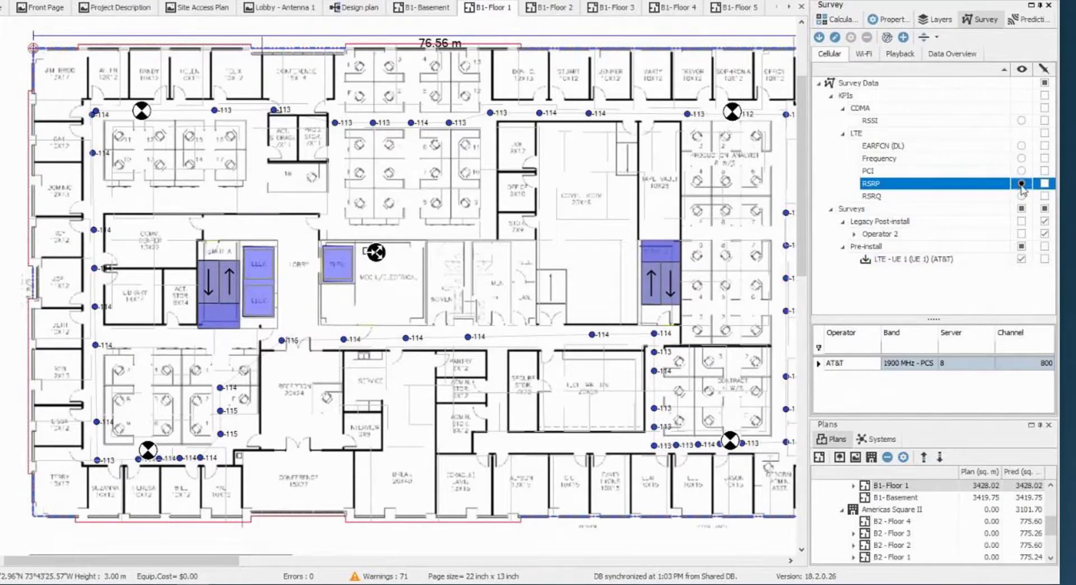
pyautogui.moveTo(949, 317); pyautogui.dragTo(949, 275)
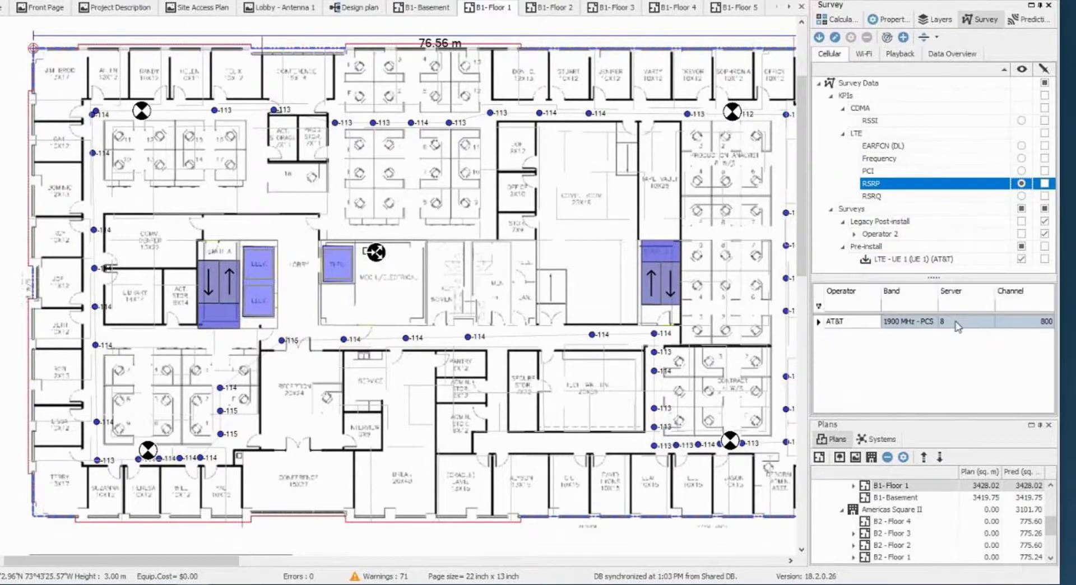